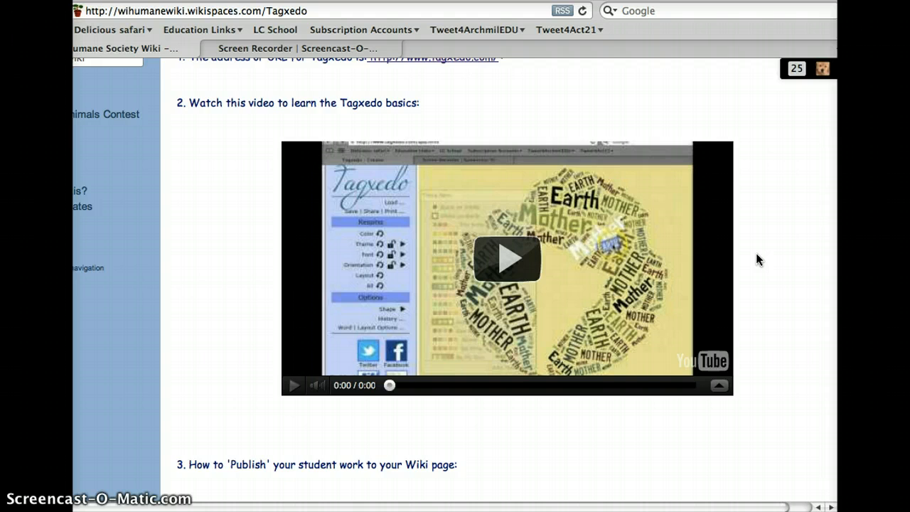
Step: Look over the Tagxedo wiki page, from its heading and site address to the embedded tutorial video
{"action": "scroll", "coordinate": [756, 259], "scroll_direction": "up", "scroll_amount": 5}
{"action": "left_click", "coordinate": [253, 161]}
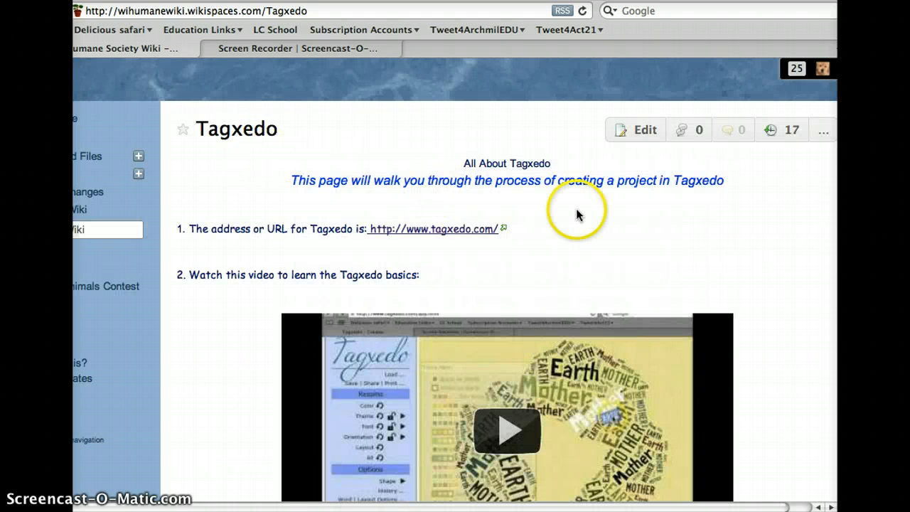
{"action": "scroll", "coordinate": [576, 213], "scroll_direction": "down", "scroll_amount": 3}
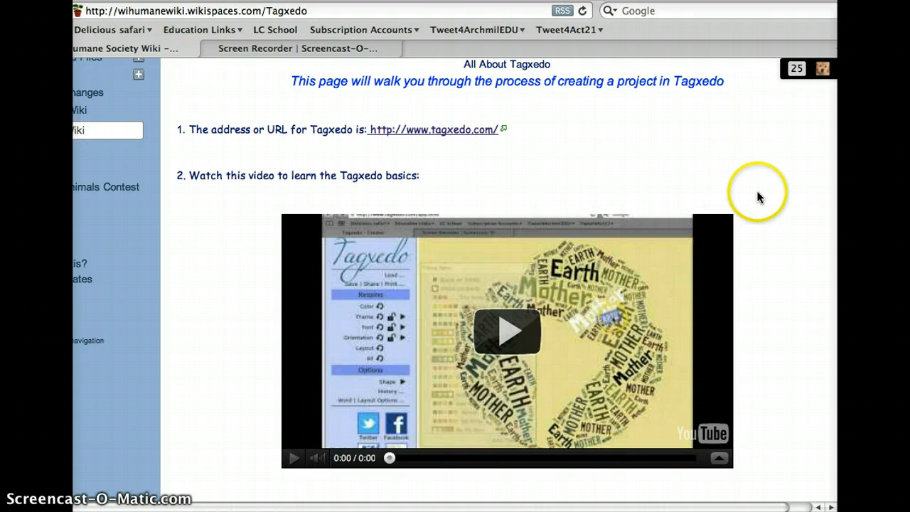
{"action": "scroll", "coordinate": [767, 215], "scroll_direction": "down", "scroll_amount": 4}
{"action": "scroll", "coordinate": [533, 196], "scroll_direction": "up", "scroll_amount": 10}
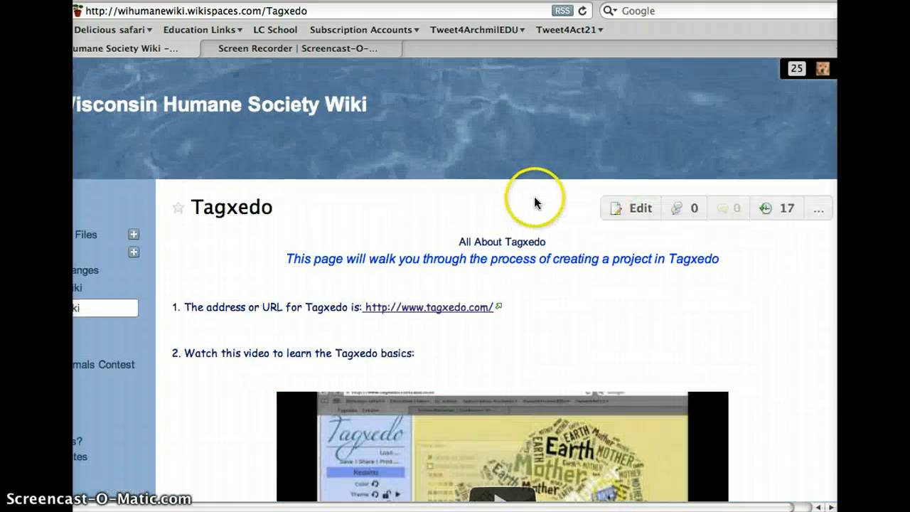
{"action": "scroll", "coordinate": [536, 203], "scroll_direction": "down", "scroll_amount": 3}
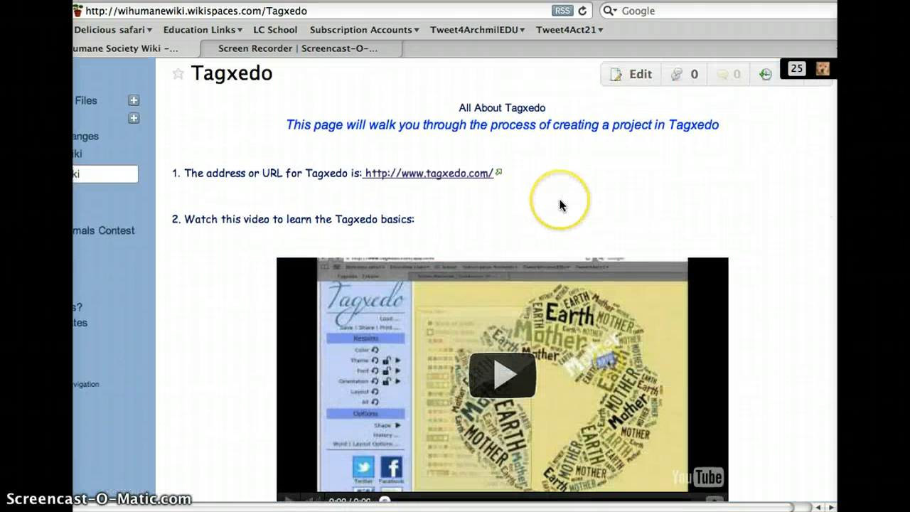
{"action": "scroll", "coordinate": [560, 204], "scroll_direction": "up", "scroll_amount": 1}
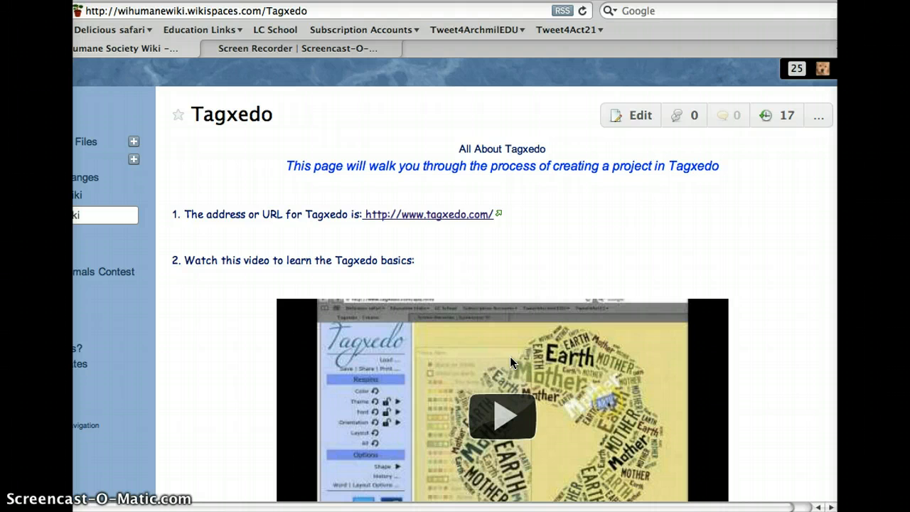
{"action": "scroll", "coordinate": [482, 275], "scroll_direction": "down", "scroll_amount": 1}
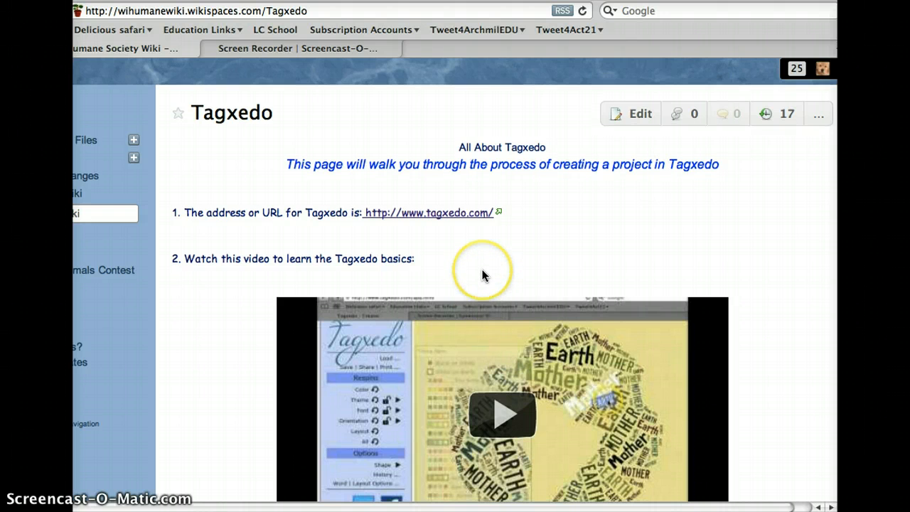
{"action": "scroll", "coordinate": [481, 275], "scroll_direction": "down", "scroll_amount": 1}
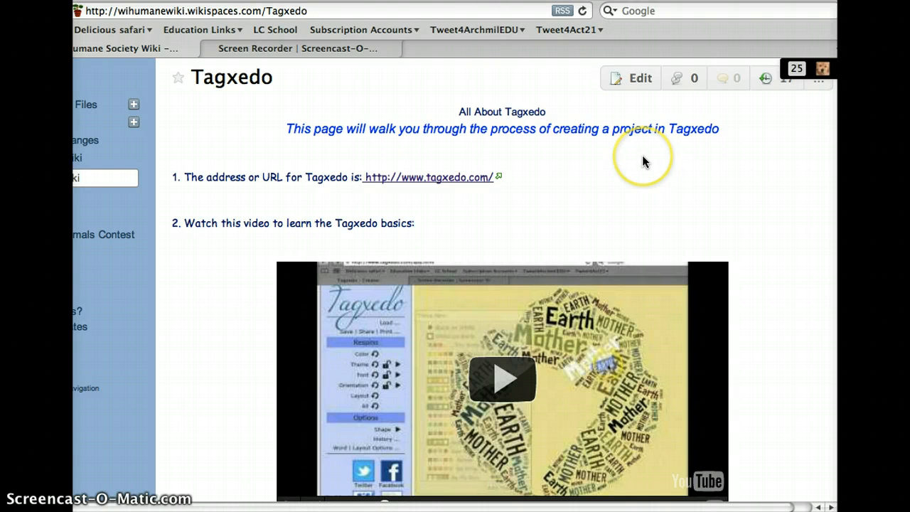
{"action": "scroll", "coordinate": [642, 161], "scroll_direction": "up", "scroll_amount": 1}
{"action": "scroll", "coordinate": [642, 161], "scroll_direction": "down", "scroll_amount": 1}
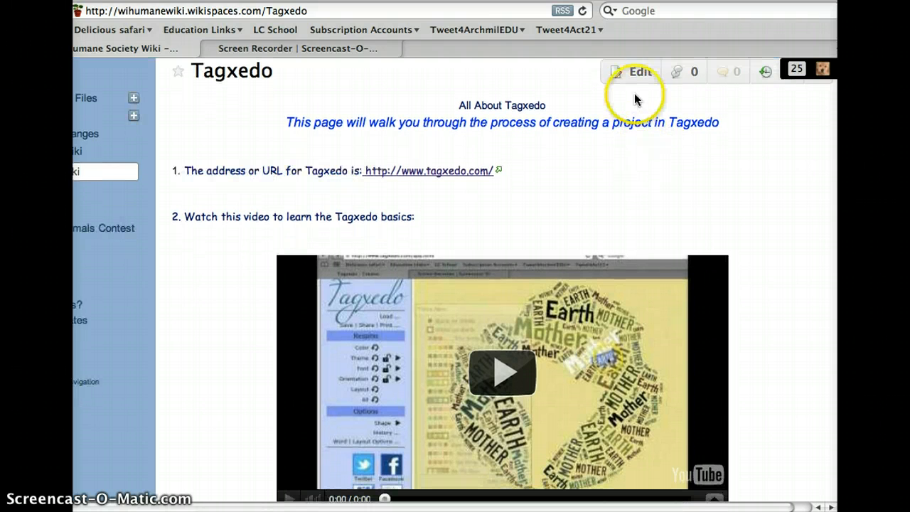
{"action": "scroll", "coordinate": [636, 91], "scroll_direction": "up", "scroll_amount": 1}
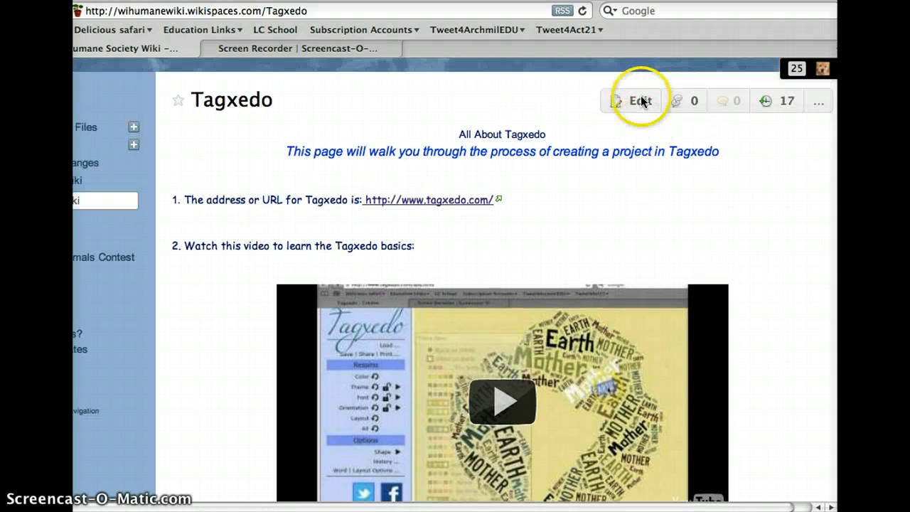
Step: Open the Tagxedo wiki page for editing
{"action": "left_click", "coordinate": [640, 100]}
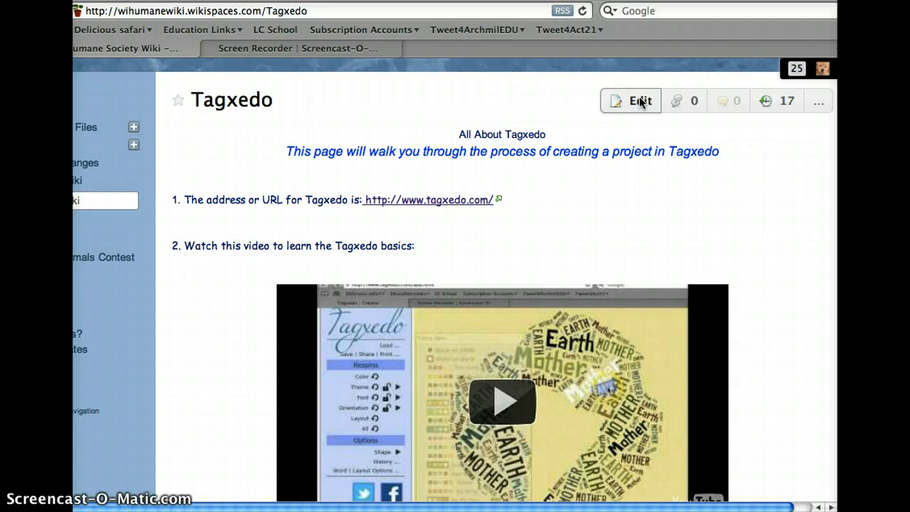
{"action": "left_click", "coordinate": [636, 103]}
{"action": "left_click", "coordinate": [639, 105]}
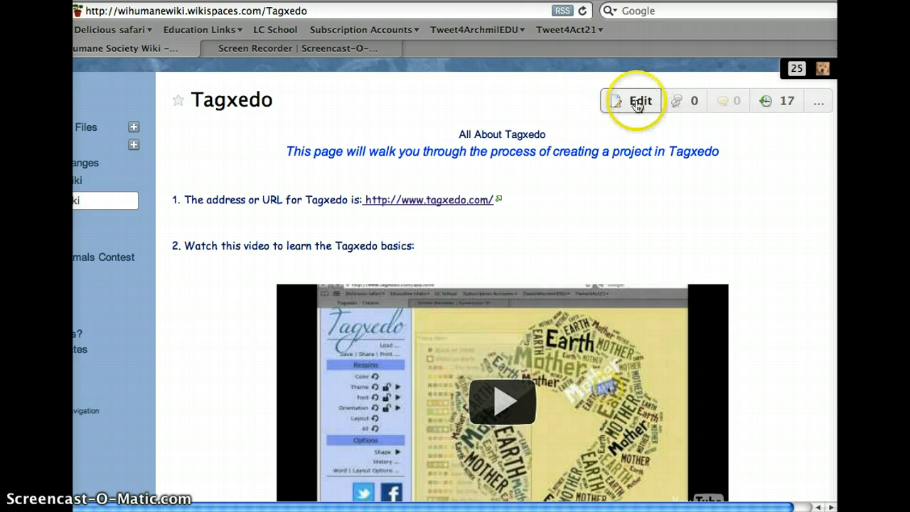
{"action": "left_click", "coordinate": [574, 143]}
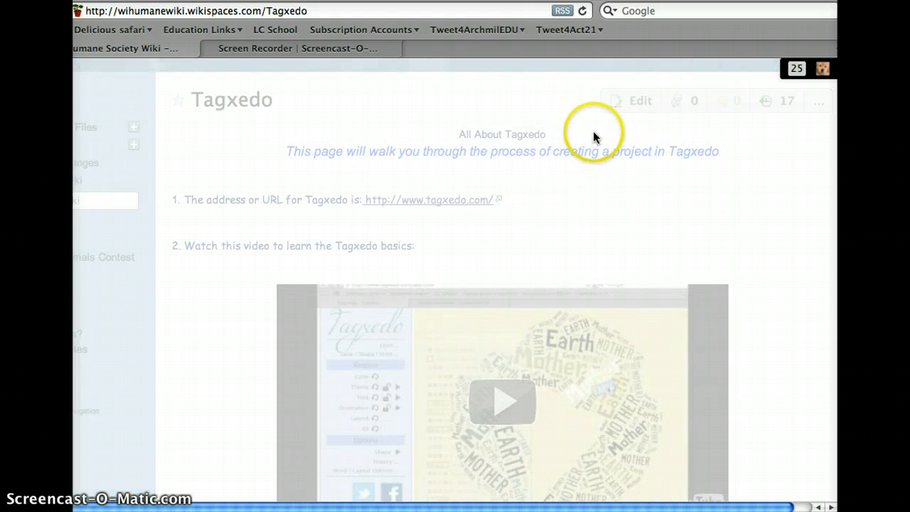
{"action": "scroll", "coordinate": [711, 270], "scroll_direction": "down", "scroll_amount": 3}
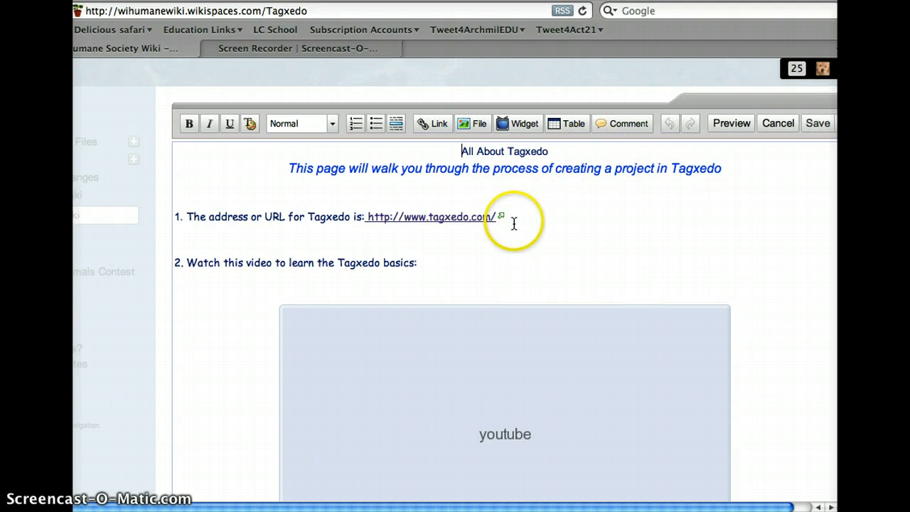
{"action": "left_click", "coordinate": [430, 268]}
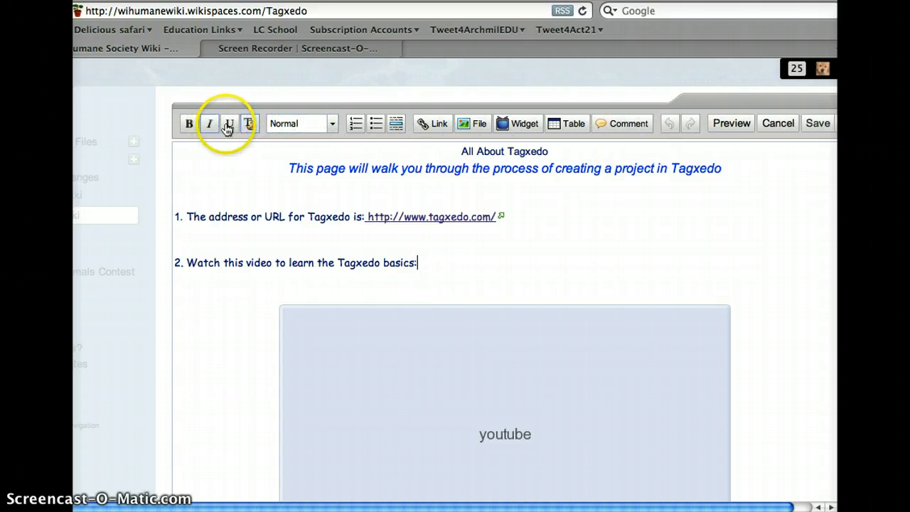
{"action": "scroll", "coordinate": [773, 155], "scroll_direction": "right", "scroll_amount": 1}
{"action": "scroll", "coordinate": [773, 155], "scroll_direction": "right", "scroll_amount": 1}
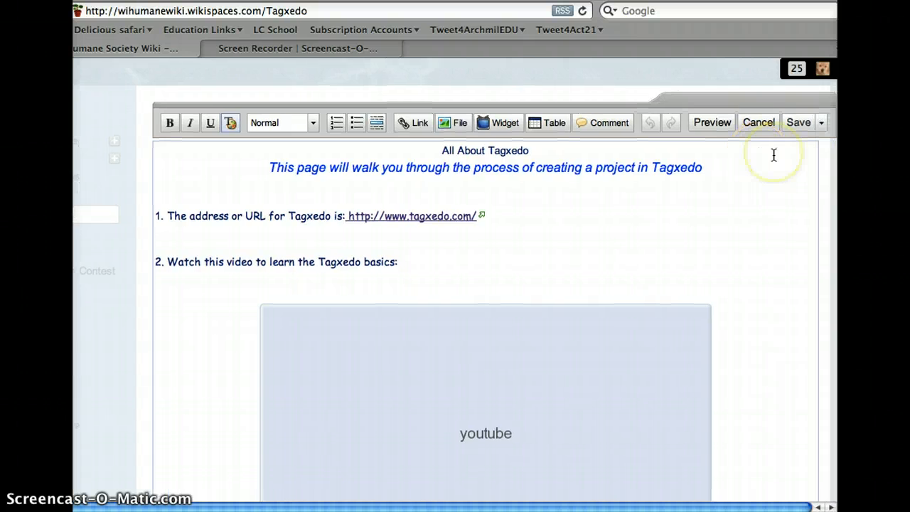
Step: Add blank lines below item 3, "How to 'Publish' your student work to your Wiki page:"
{"action": "scroll", "coordinate": [773, 155], "scroll_direction": "down", "scroll_amount": 5}
{"action": "scroll", "coordinate": [773, 154], "scroll_direction": "down", "scroll_amount": 1}
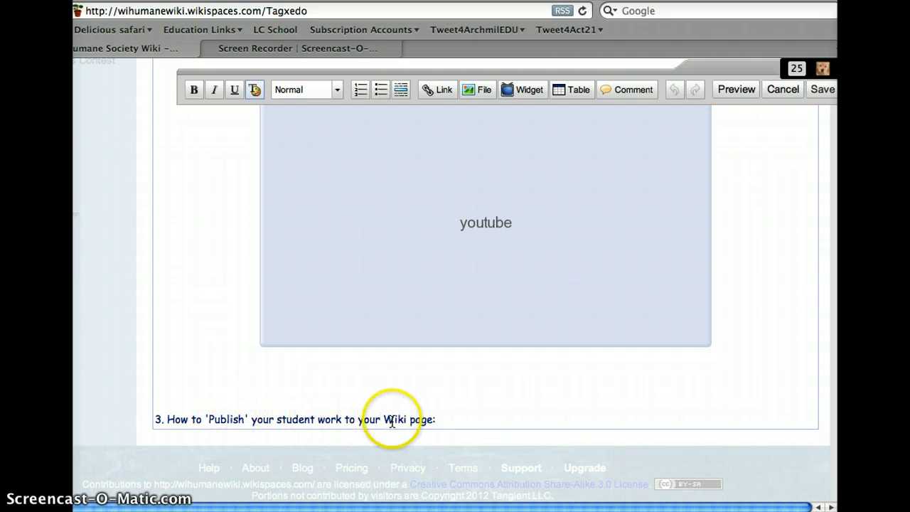
{"action": "left_click", "coordinate": [444, 420]}
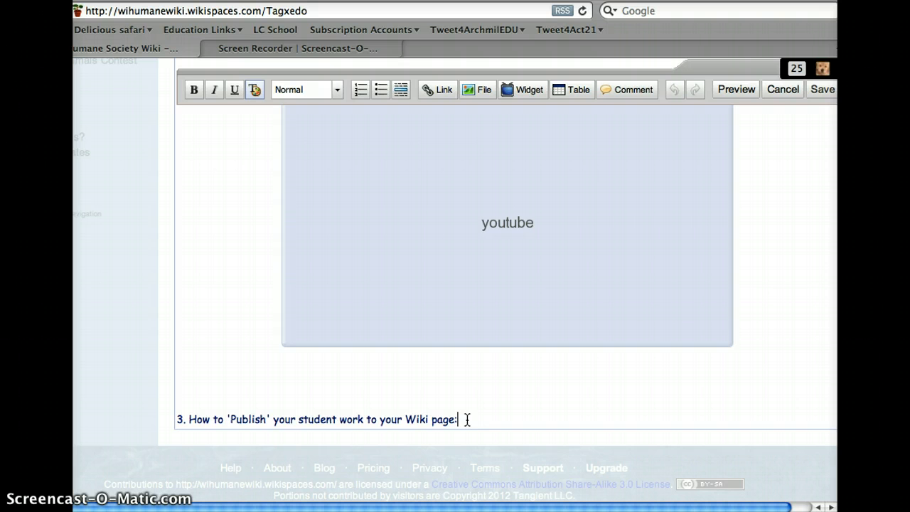
{"action": "key", "text": "Return"}
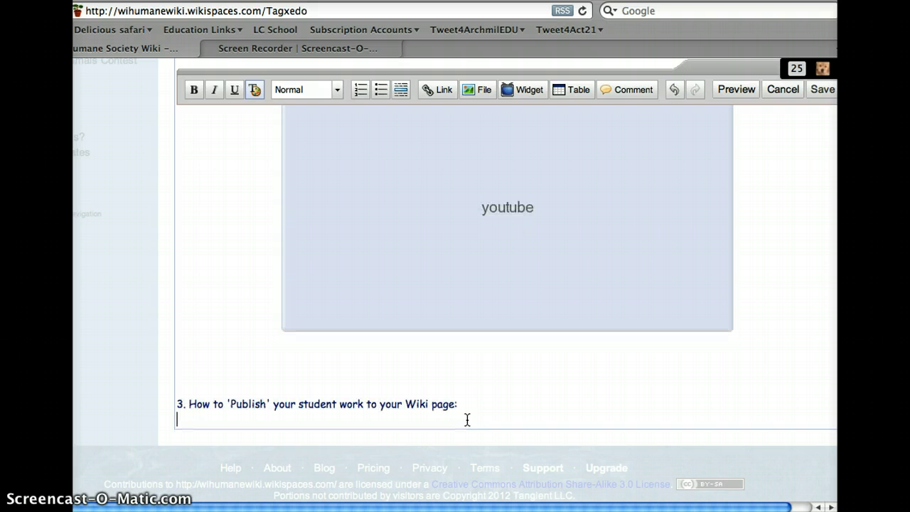
{"action": "key", "text": "BackSpace"}
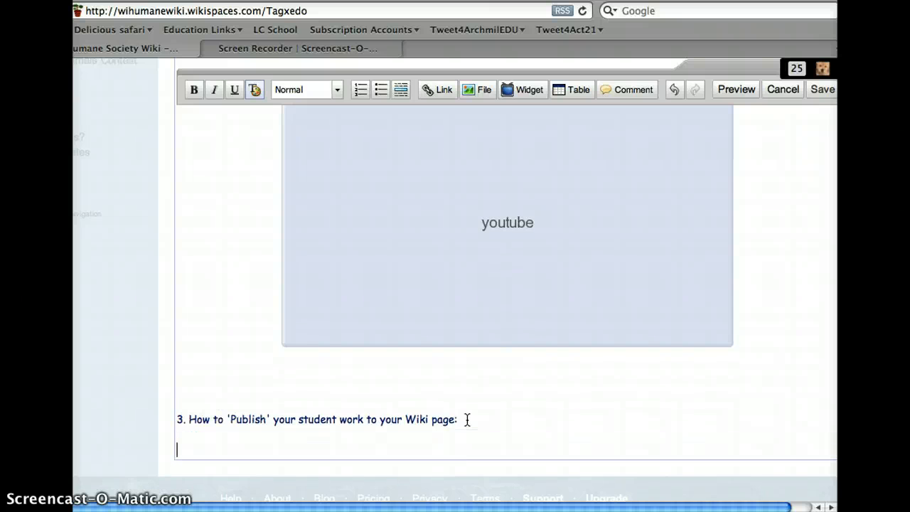
{"action": "left_click", "coordinate": [570, 392]}
{"action": "key", "text": "BackSpace"}
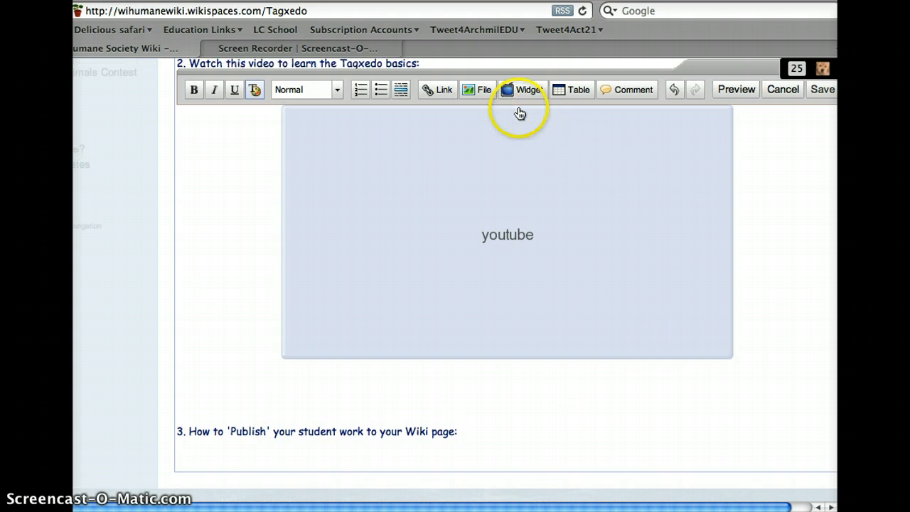
Step: Upload dog.jpg from the Desktop to the wiki's files and embed it in the page
{"action": "scroll", "coordinate": [519, 112], "scroll_direction": "up", "scroll_amount": 1}
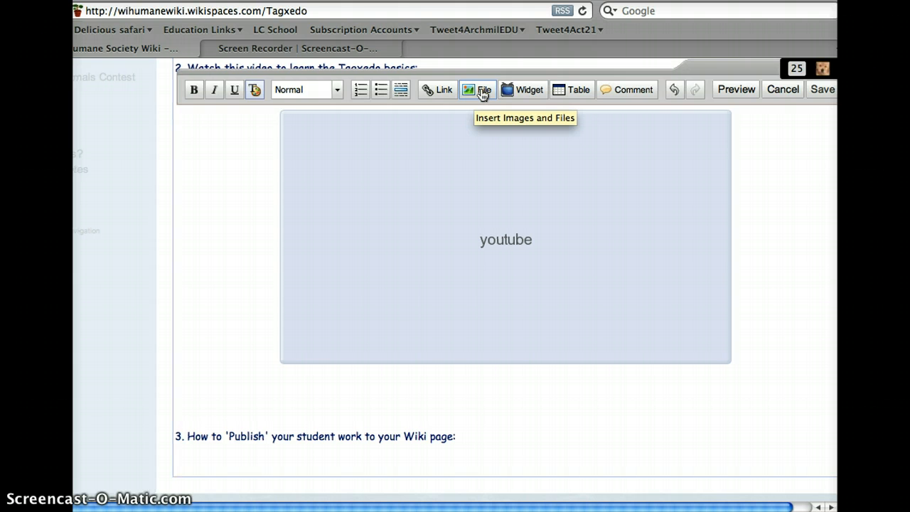
{"action": "left_click", "coordinate": [482, 93]}
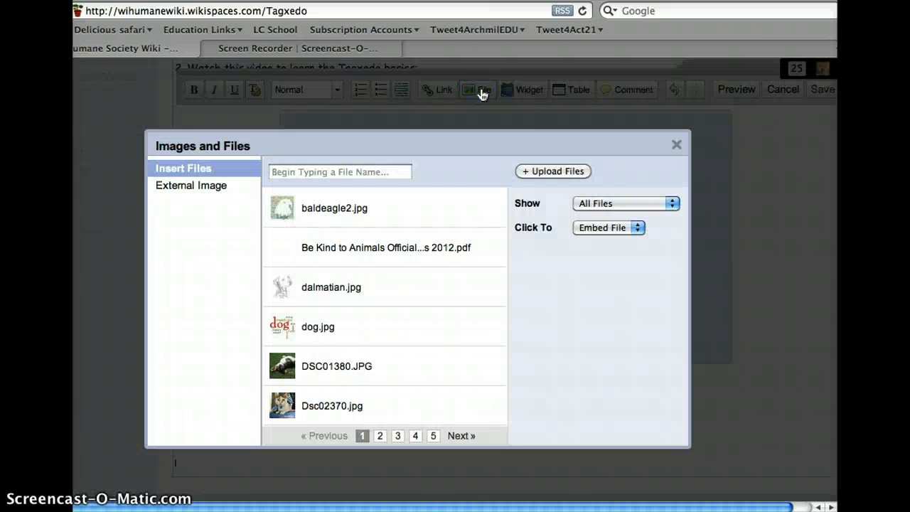
{"action": "left_click", "coordinate": [561, 171]}
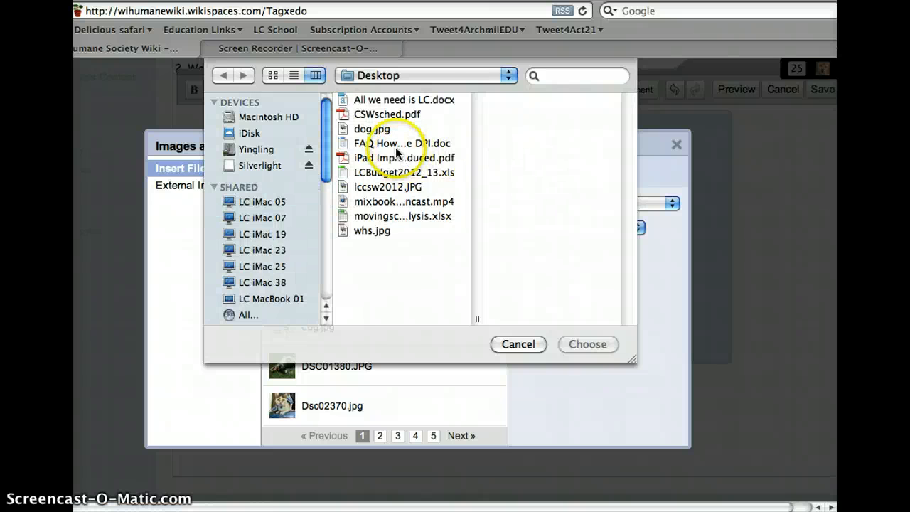
{"action": "left_click", "coordinate": [365, 130]}
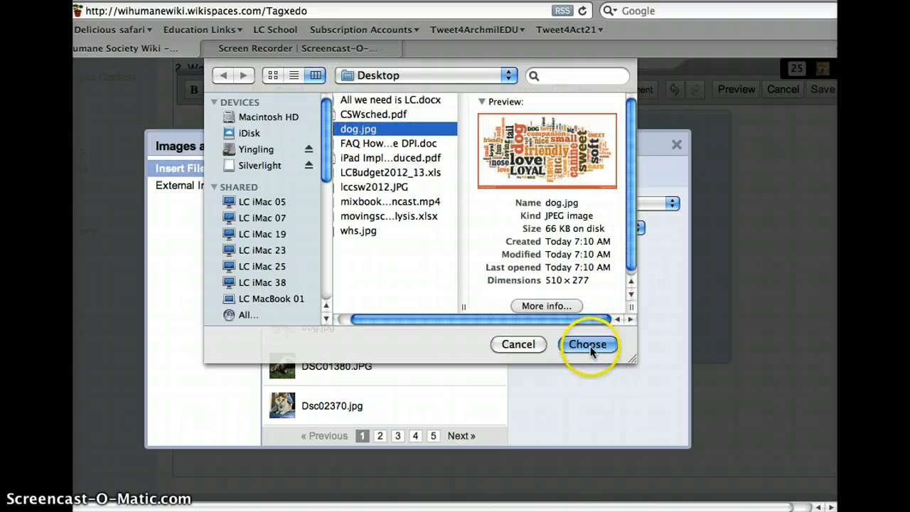
{"action": "left_click", "coordinate": [610, 343]}
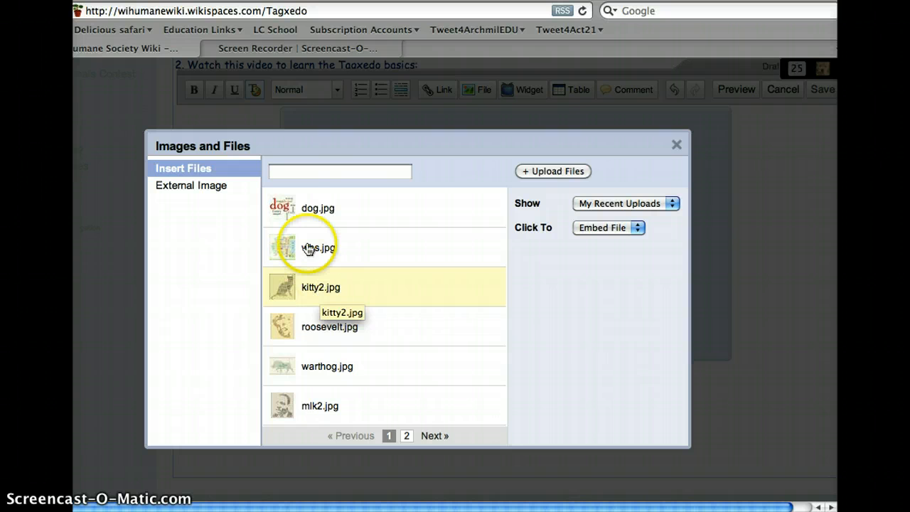
{"action": "left_click", "coordinate": [303, 213]}
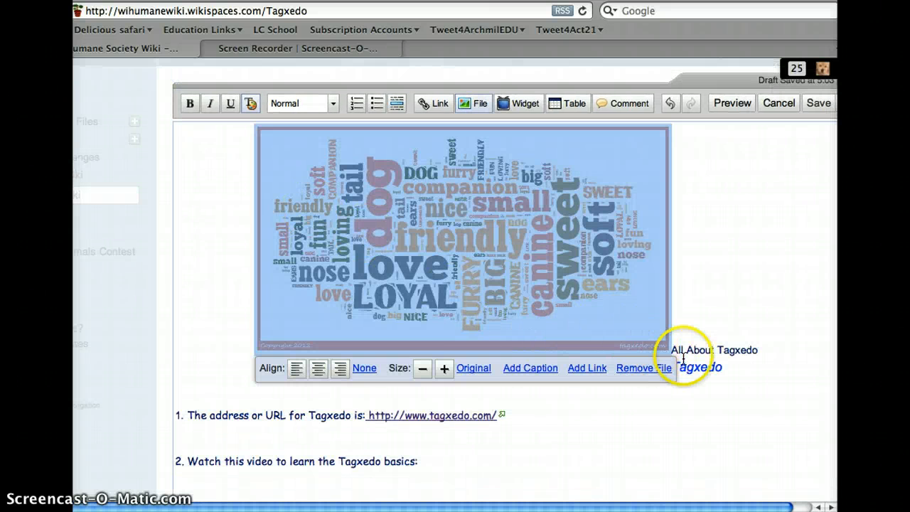
Step: Save the Tagxedo page with the embedded dog word-cloud image and check the published page
{"action": "scroll", "coordinate": [680, 354], "scroll_direction": "up", "scroll_amount": 1}
{"action": "scroll", "coordinate": [680, 350], "scroll_direction": "up", "scroll_amount": 4}
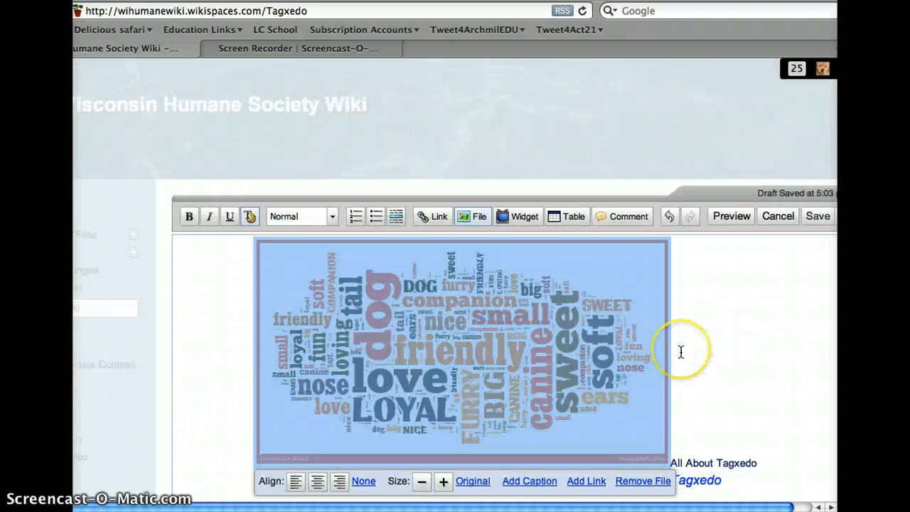
{"action": "scroll", "coordinate": [681, 351], "scroll_direction": "down", "scroll_amount": 4}
{"action": "scroll", "coordinate": [681, 351], "scroll_direction": "down", "scroll_amount": 10}
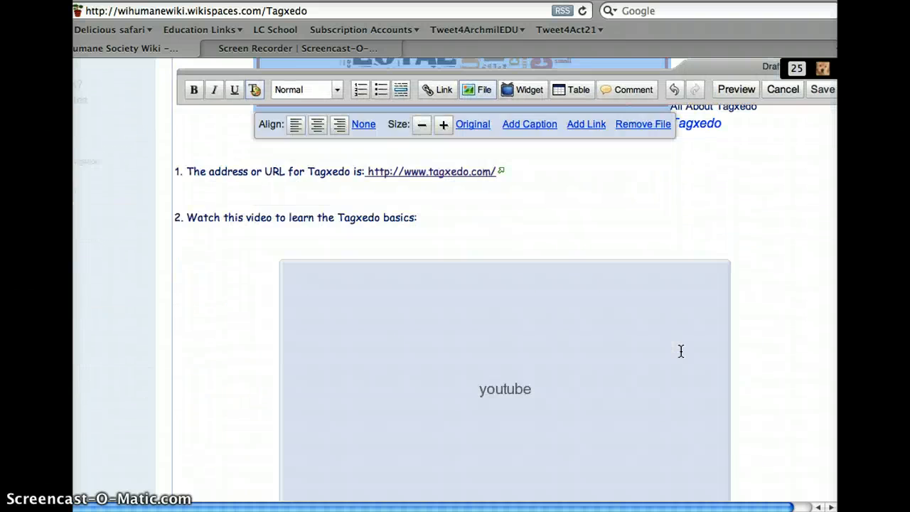
{"action": "scroll", "coordinate": [681, 351], "scroll_direction": "up", "scroll_amount": 10}
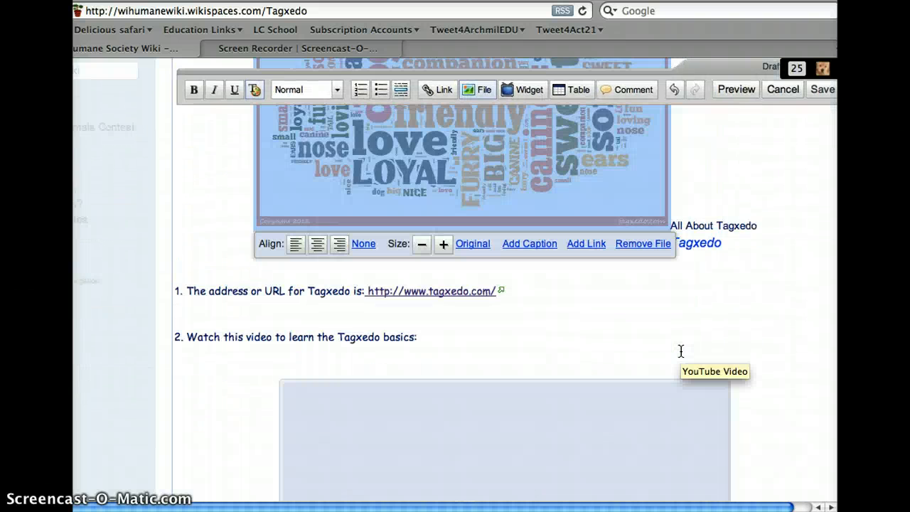
{"action": "scroll", "coordinate": [681, 350], "scroll_direction": "up", "scroll_amount": 3}
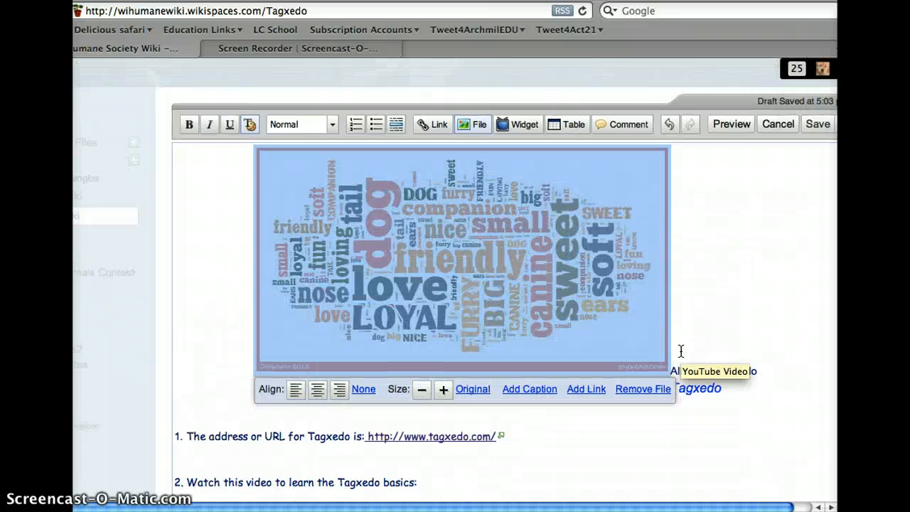
{"action": "left_click", "coordinate": [816, 134]}
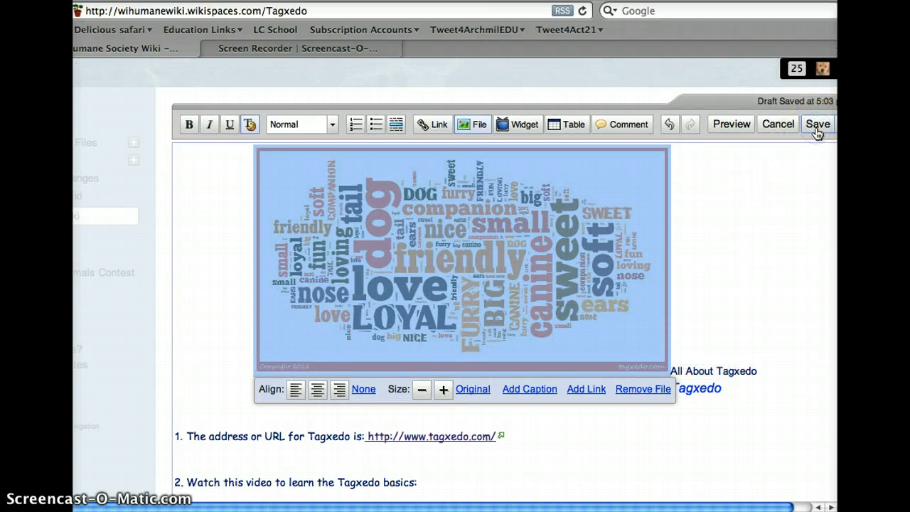
{"action": "left_click", "coordinate": [745, 205]}
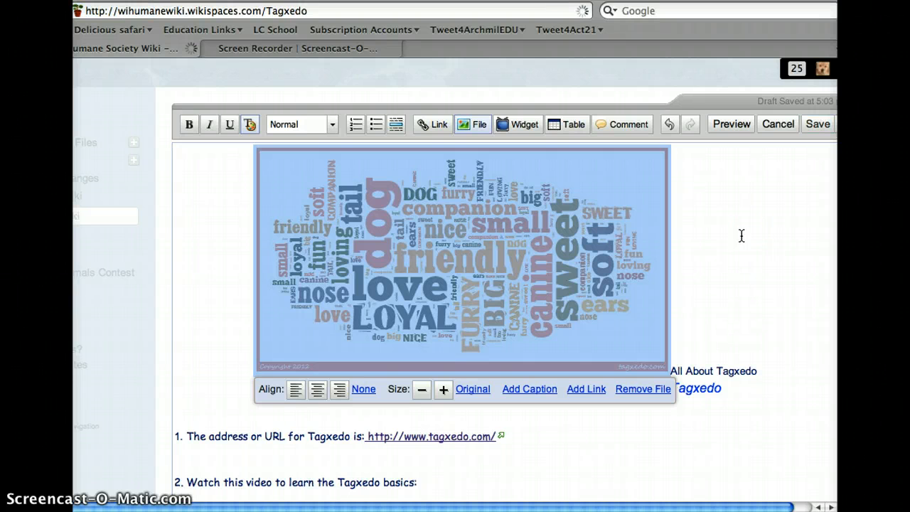
{"action": "left_click", "coordinate": [724, 232]}
{"action": "left_click", "coordinate": [817, 123]}
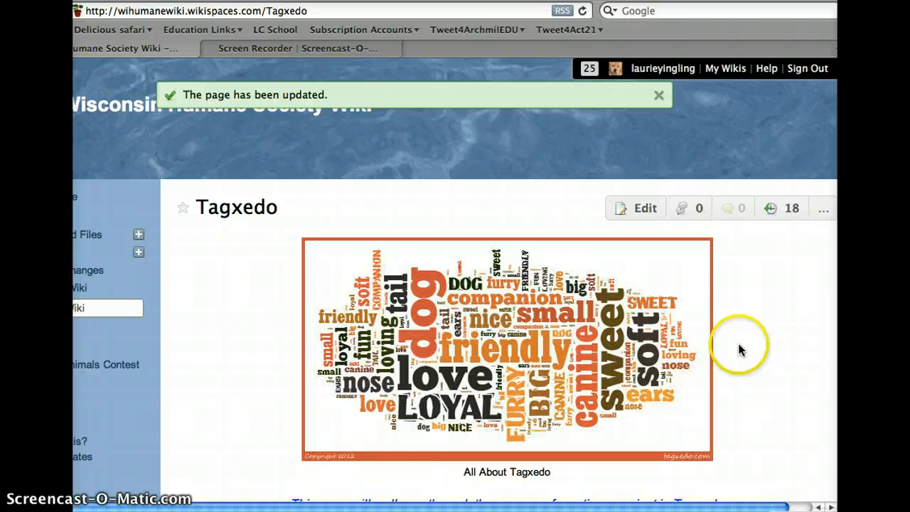
{"action": "scroll", "coordinate": [377, 377], "scroll_direction": "down", "scroll_amount": 10}
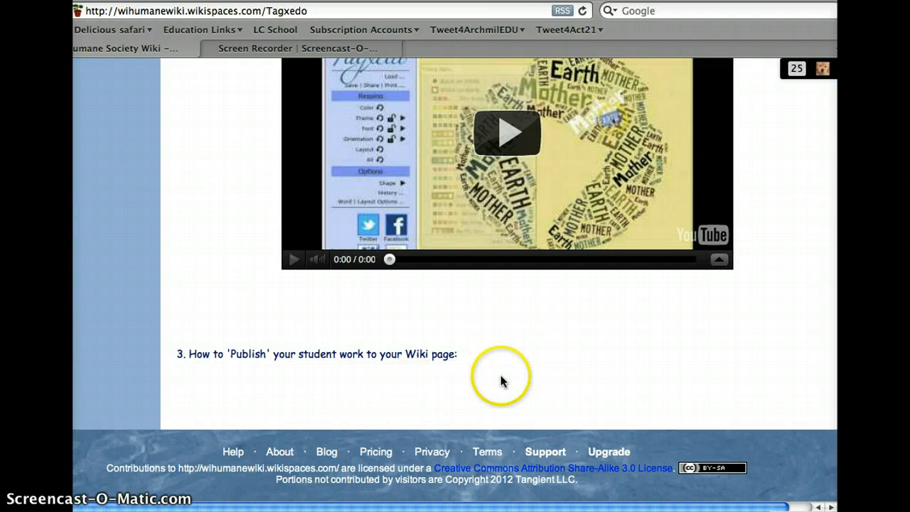
{"action": "scroll", "coordinate": [520, 375], "scroll_direction": "up", "scroll_amount": 3}
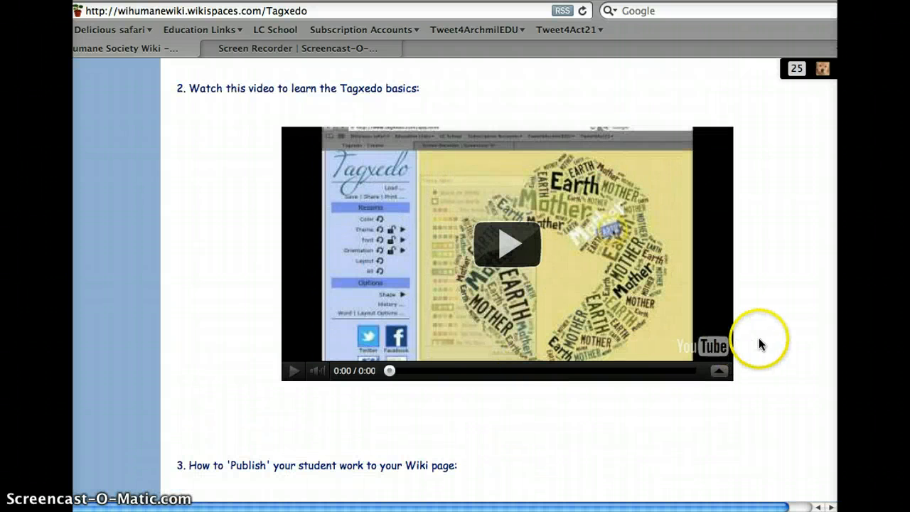
Step: Reopen the Tagxedo page for editing and remove the dog word-cloud image above "All About Tagxedo"
{"action": "scroll", "coordinate": [760, 335], "scroll_direction": "up", "scroll_amount": 10}
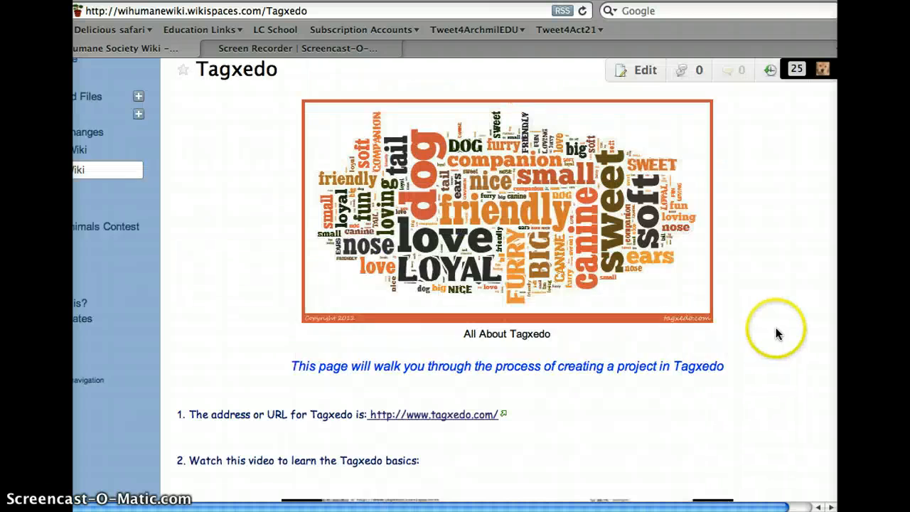
{"action": "scroll", "coordinate": [776, 334], "scroll_direction": "up", "scroll_amount": 4}
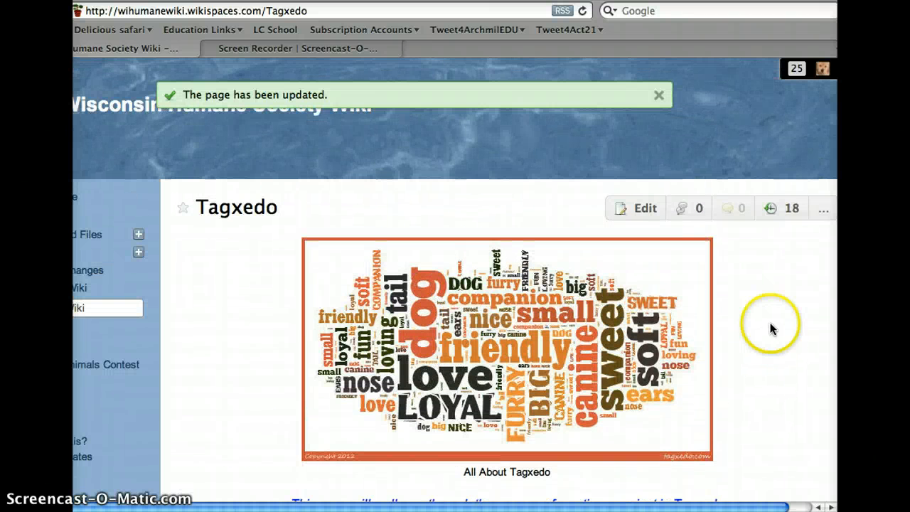
{"action": "left_click", "coordinate": [644, 211]}
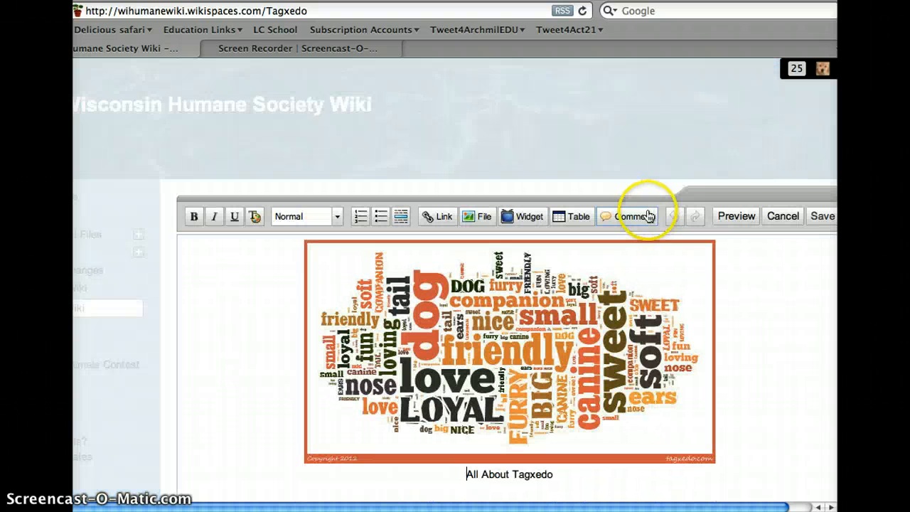
{"action": "left_click", "coordinate": [746, 344]}
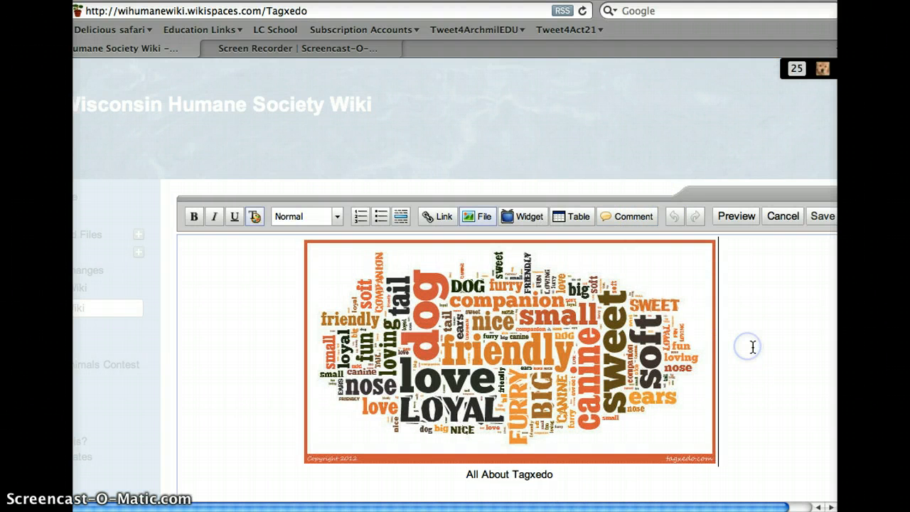
{"action": "scroll", "coordinate": [700, 334], "scroll_direction": "down", "scroll_amount": 2}
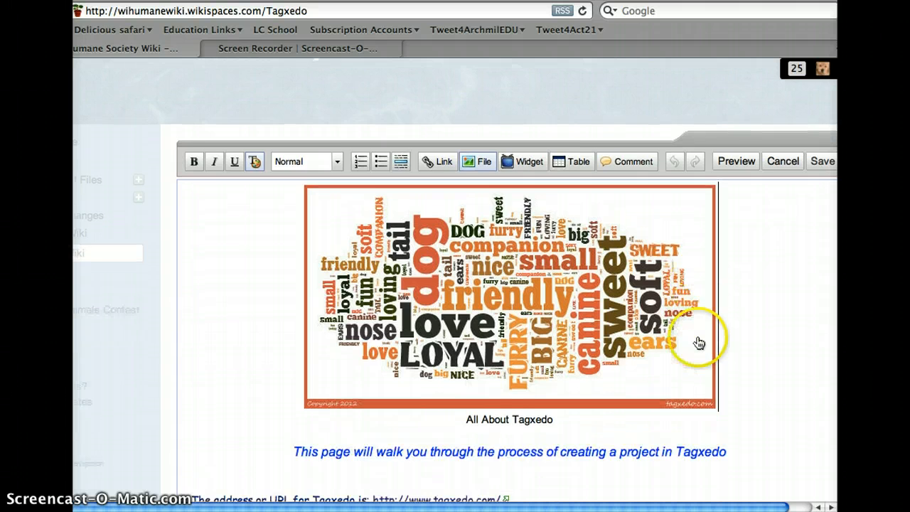
{"action": "left_click", "coordinate": [696, 341]}
{"action": "left_click", "coordinate": [689, 424]}
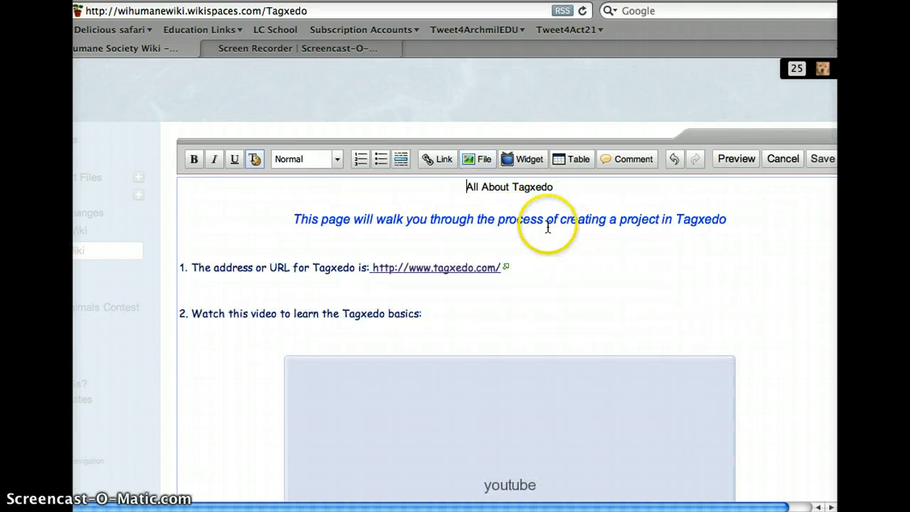
Step: Delete the extra blank lines above item 3, "How to 'Publish' your student work to your Wiki page:"
{"action": "scroll", "coordinate": [548, 229], "scroll_direction": "down", "scroll_amount": 4}
{"action": "scroll", "coordinate": [549, 229], "scroll_direction": "down", "scroll_amount": 8}
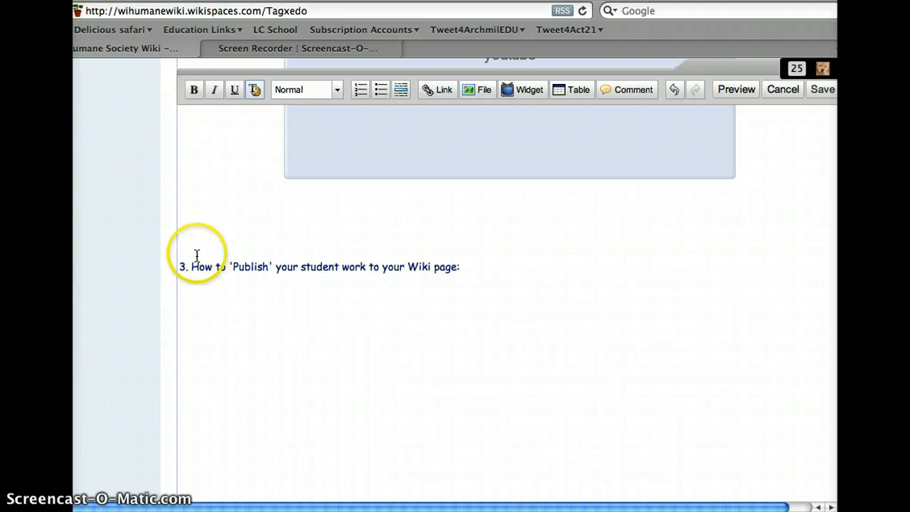
{"action": "left_click", "coordinate": [187, 250]}
{"action": "key", "text": "BackSpace"}
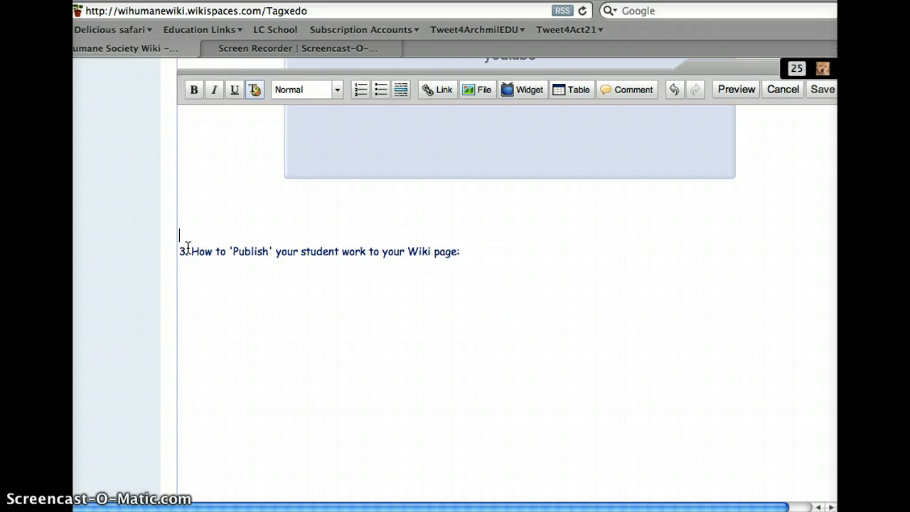
{"action": "key", "text": "BackSpace"}
{"action": "key", "text": "BackSpace"}
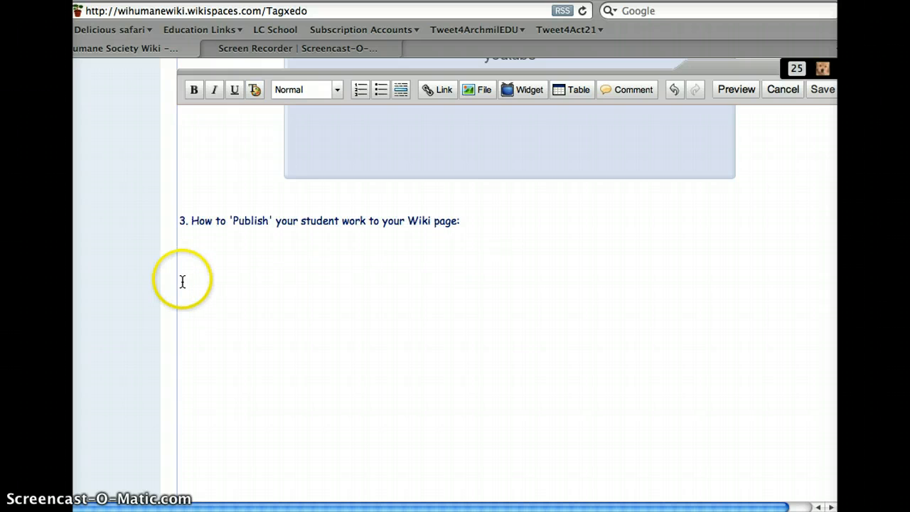
Step: Insert a table with 3 columns and 1 row below item 3
{"action": "left_click", "coordinate": [197, 265]}
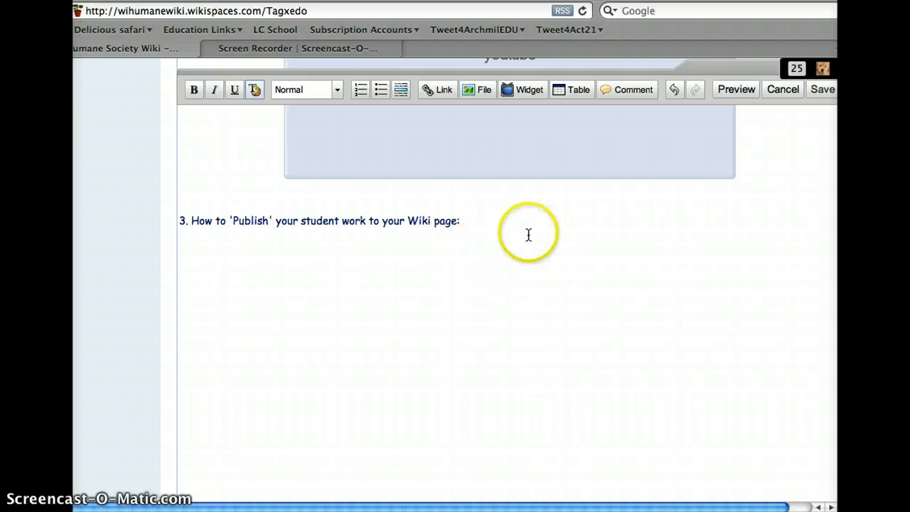
{"action": "left_click", "coordinate": [571, 95]}
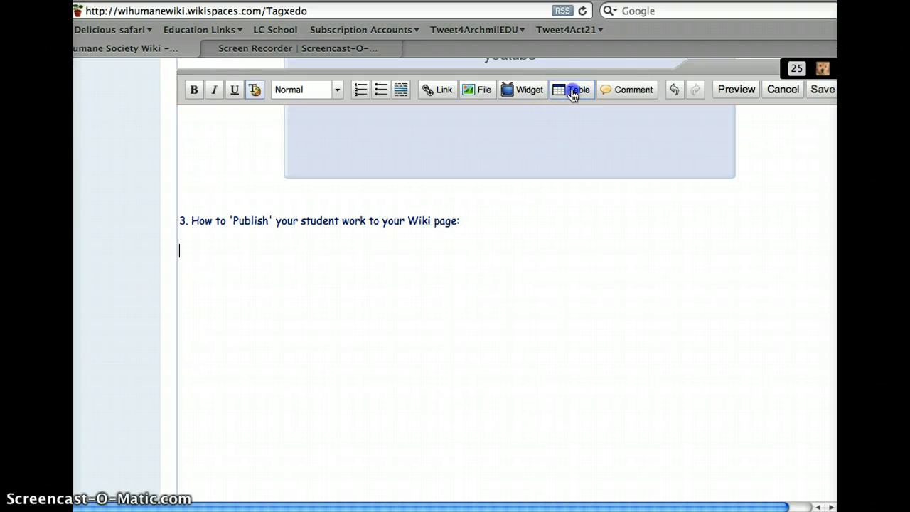
{"action": "left_click", "coordinate": [376, 289]}
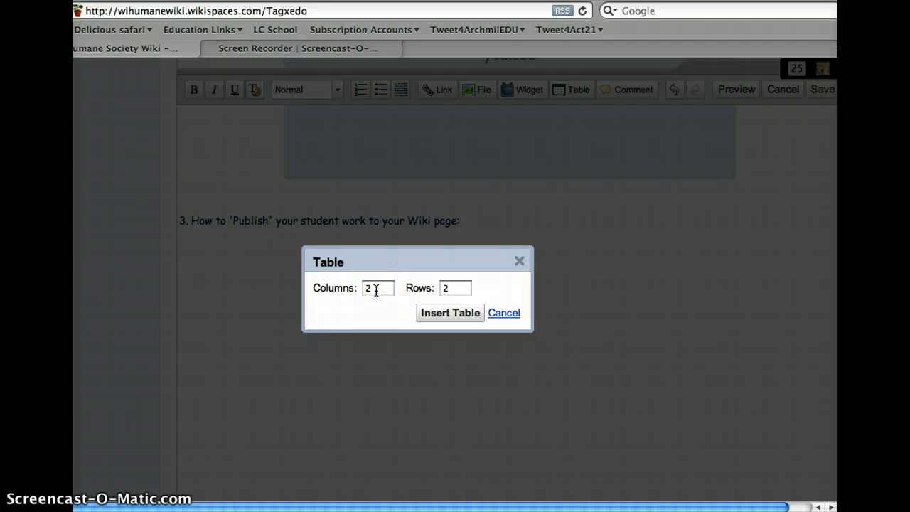
{"action": "left_click", "coordinate": [455, 288]}
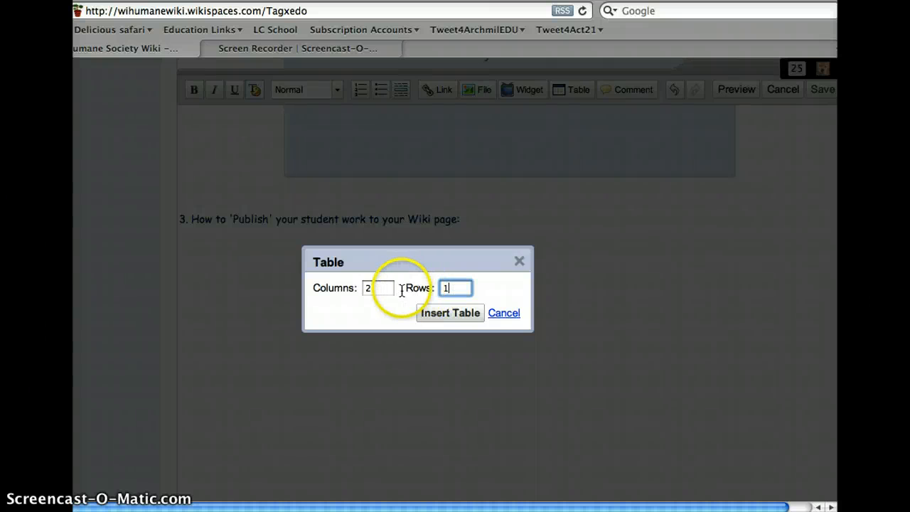
{"action": "double_click", "coordinate": [375, 289]}
{"action": "key", "text": "BackSpace"}
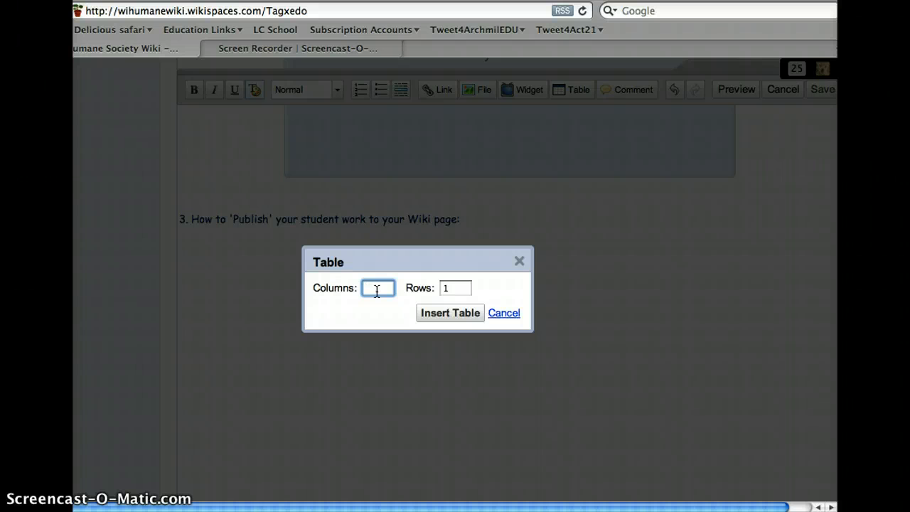
{"action": "type", "text": "3"}
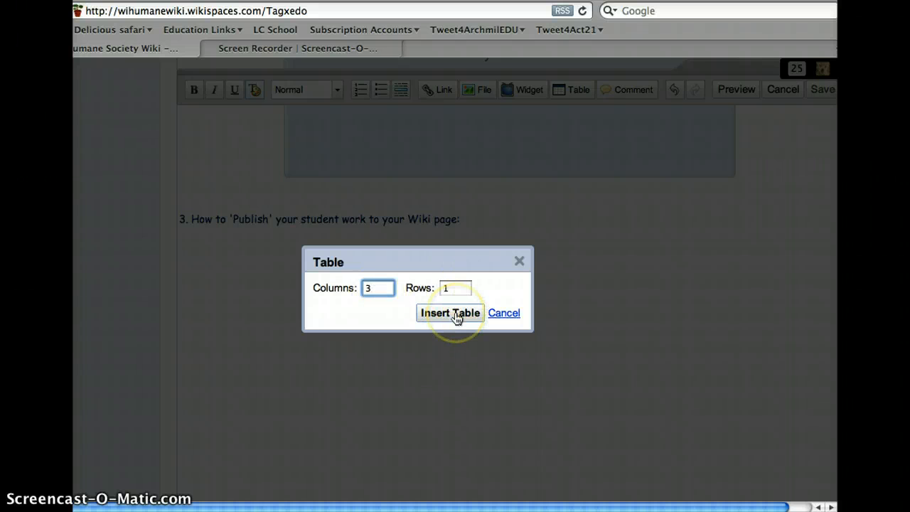
{"action": "left_click", "coordinate": [456, 318]}
Step: Embed the already uploaded dog.jpg in the first cell of the new table
{"action": "left_click", "coordinate": [225, 288]}
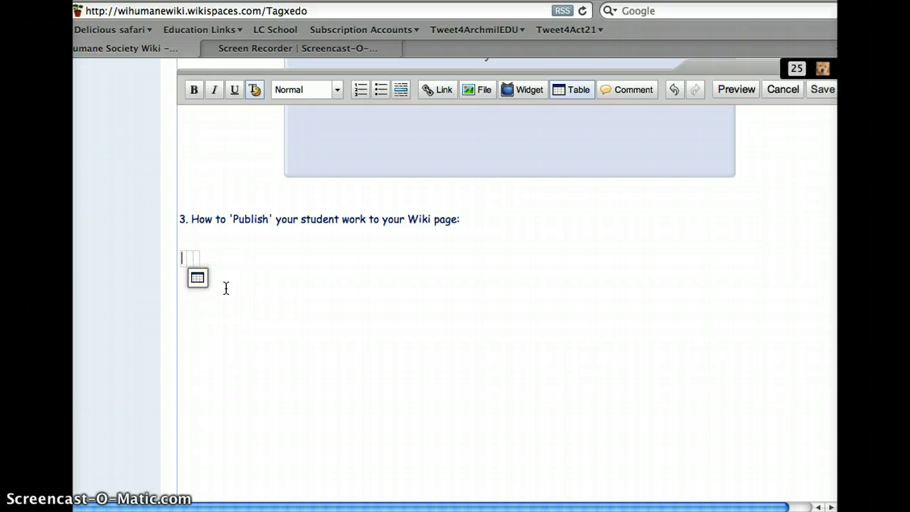
{"action": "left_click", "coordinate": [191, 257]}
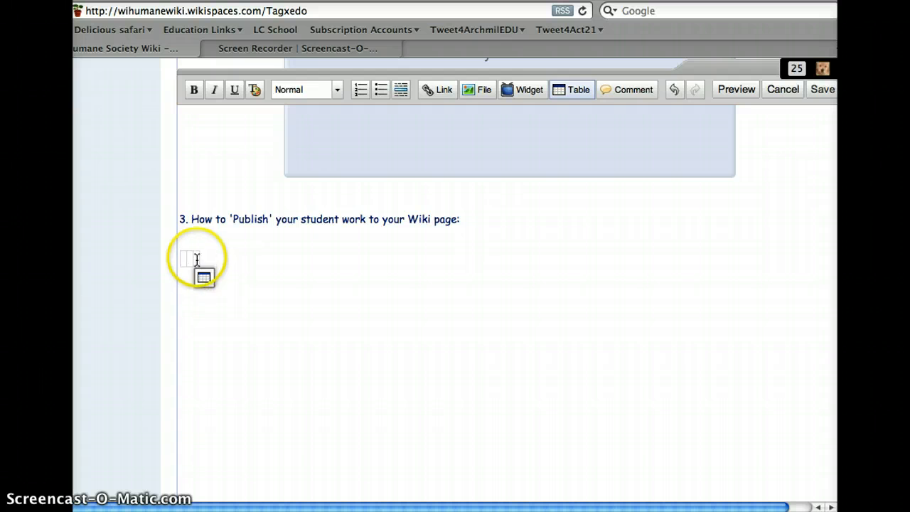
{"action": "left_click", "coordinate": [197, 260]}
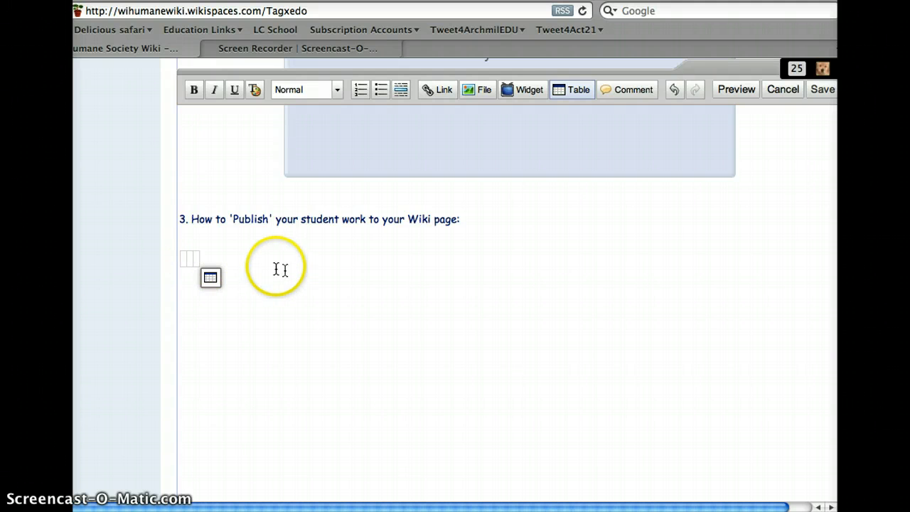
{"action": "left_click", "coordinate": [302, 276]}
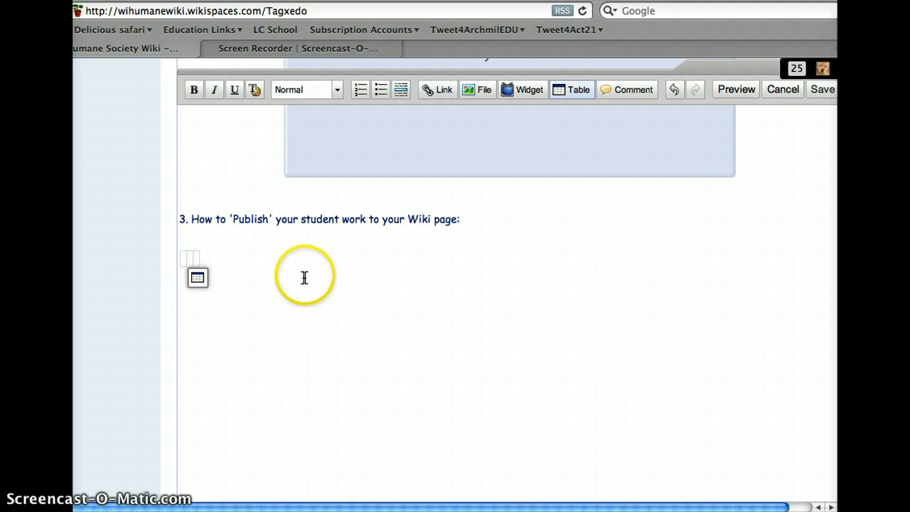
{"action": "left_click", "coordinate": [477, 92]}
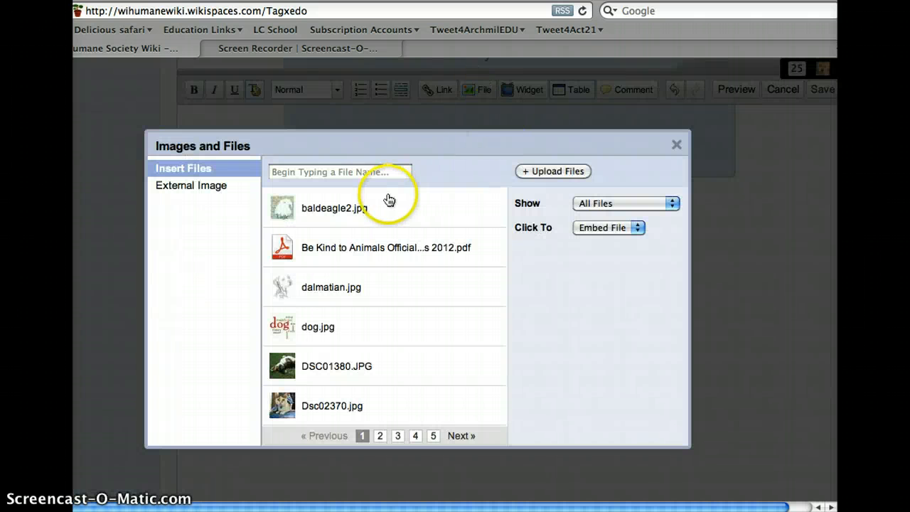
{"action": "left_click", "coordinate": [303, 331]}
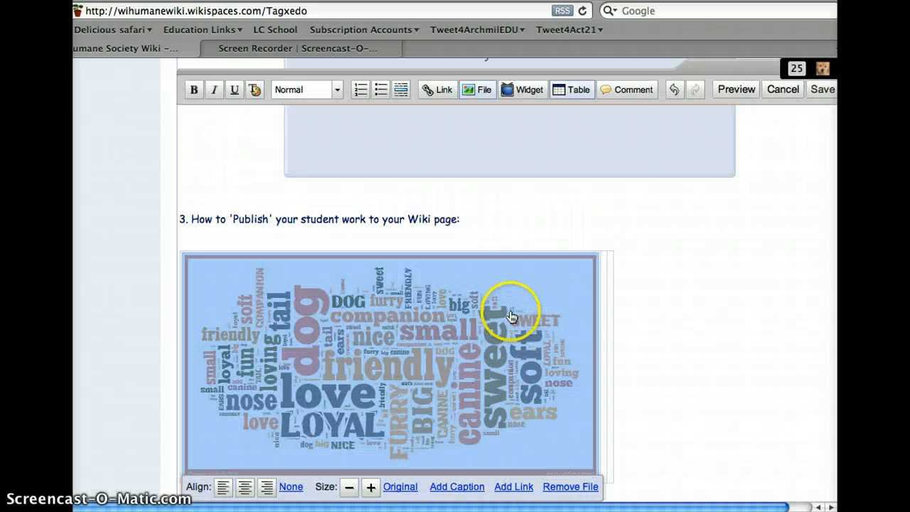
Step: Reduce the dog word-cloud image in the table's first cell by several size steps
{"action": "scroll", "coordinate": [497, 323], "scroll_direction": "down", "scroll_amount": 3}
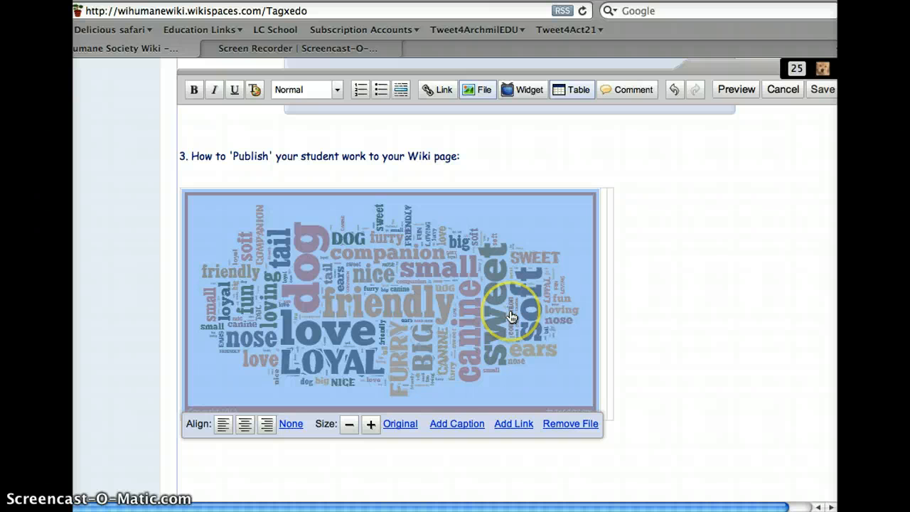
{"action": "left_click", "coordinate": [349, 424]}
{"action": "left_click", "coordinate": [348, 413]}
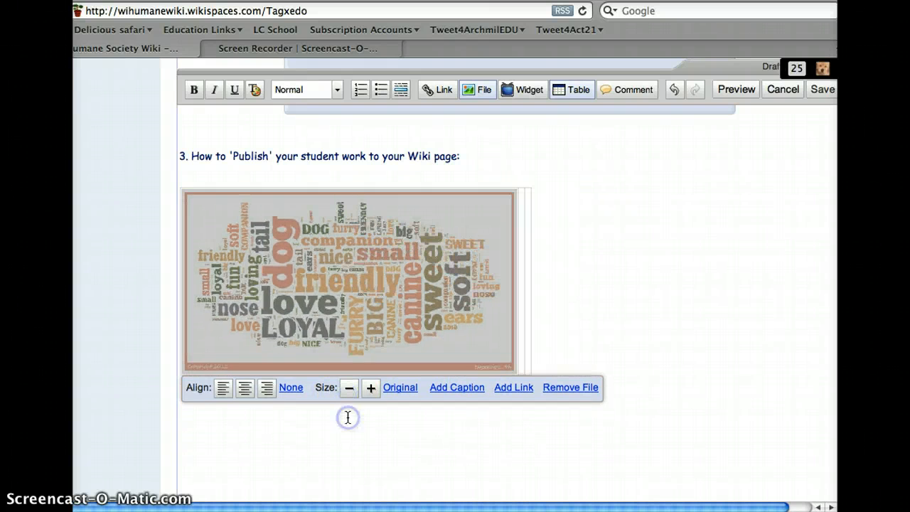
{"action": "left_click", "coordinate": [347, 407]}
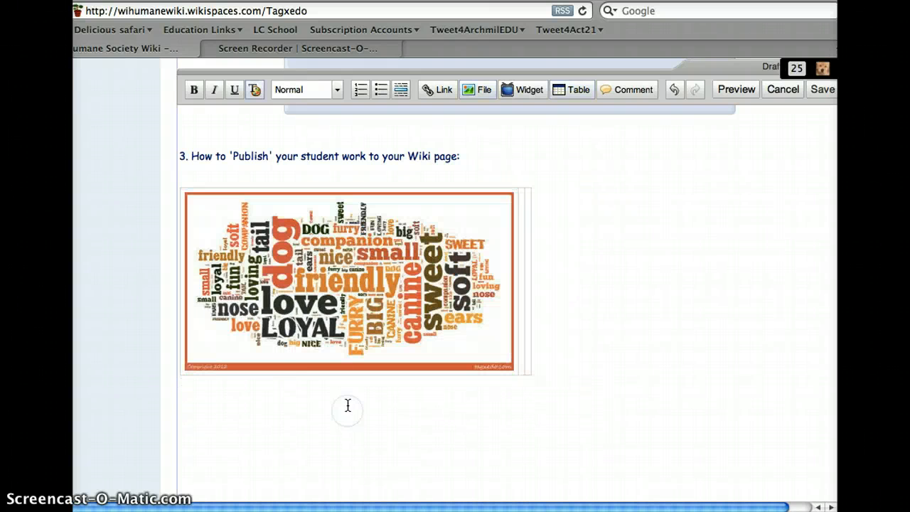
{"action": "left_click", "coordinate": [341, 350]}
{"action": "left_click", "coordinate": [348, 385]}
{"action": "left_click", "coordinate": [348, 390]}
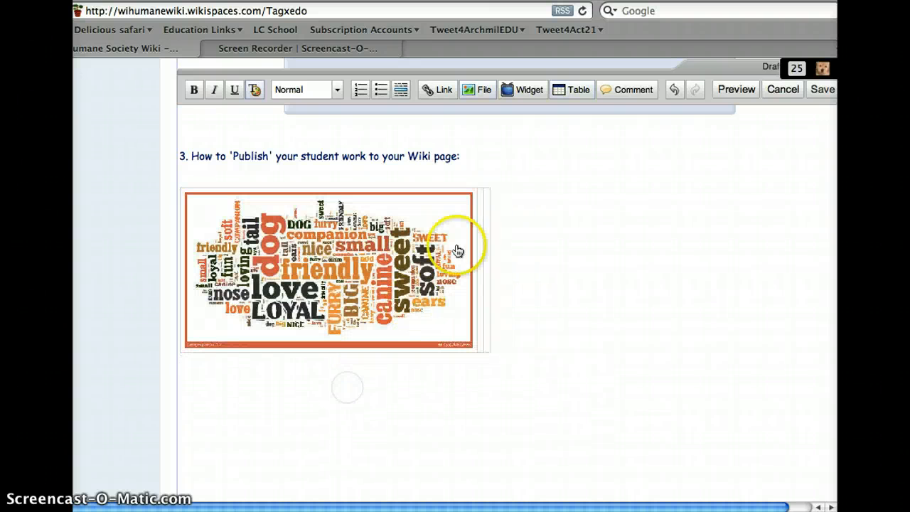
Step: Upload whs.jpg from the Desktop to the wiki's files and embed it in the table's second cell
{"action": "left_click", "coordinate": [481, 219]}
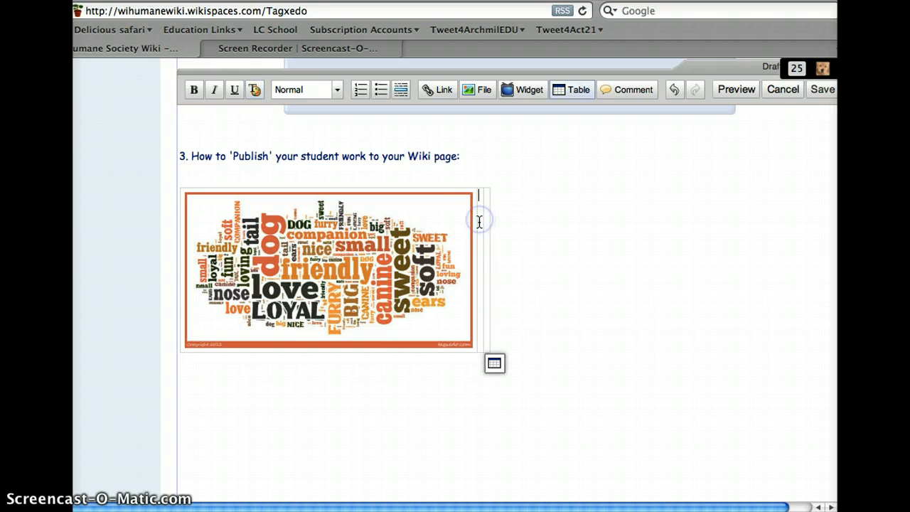
{"action": "left_click", "coordinate": [476, 90]}
{"action": "left_click", "coordinate": [562, 169]}
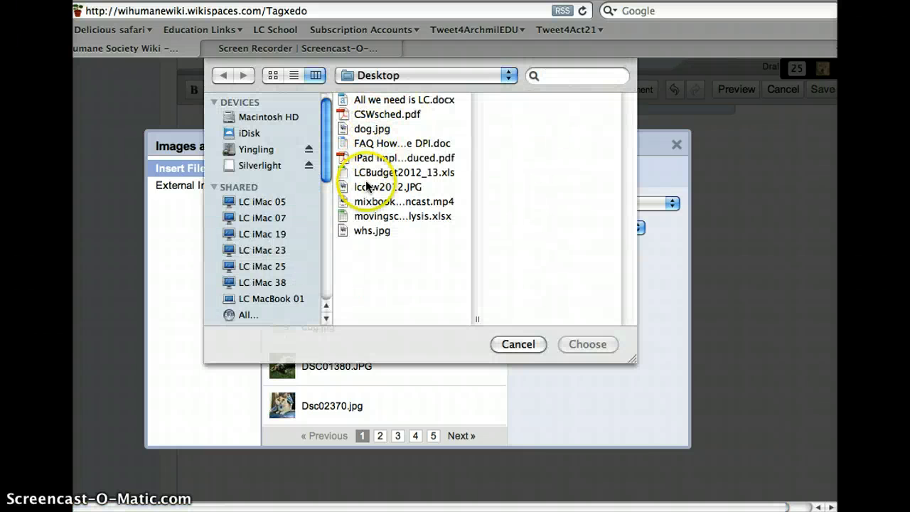
{"action": "left_click", "coordinate": [362, 232]}
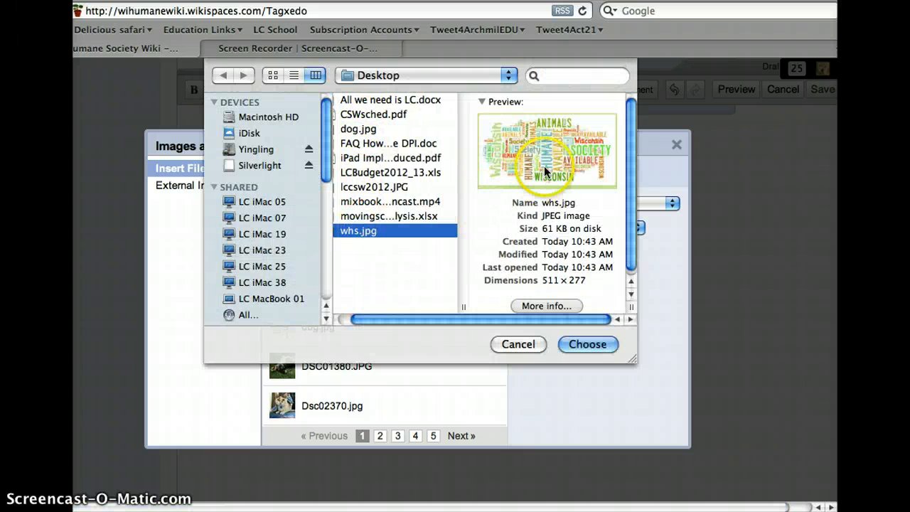
{"action": "left_click", "coordinate": [582, 344]}
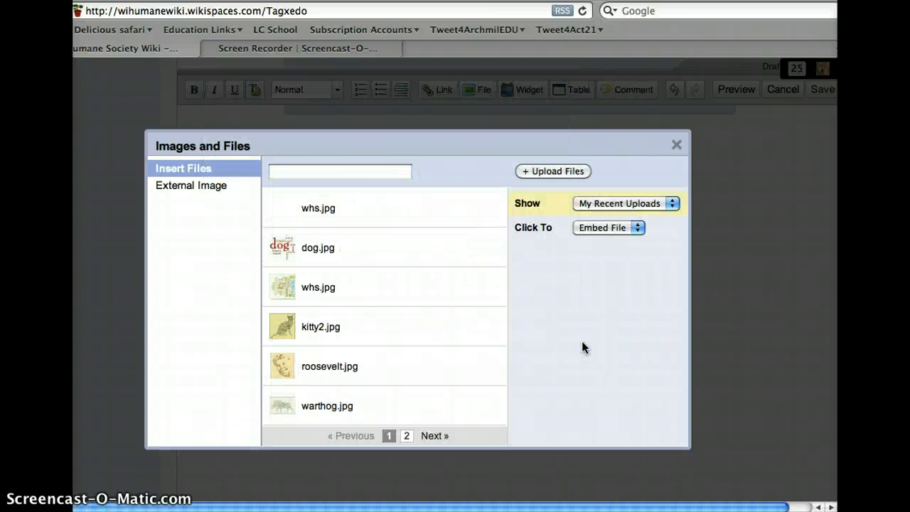
{"action": "left_click", "coordinate": [310, 208]}
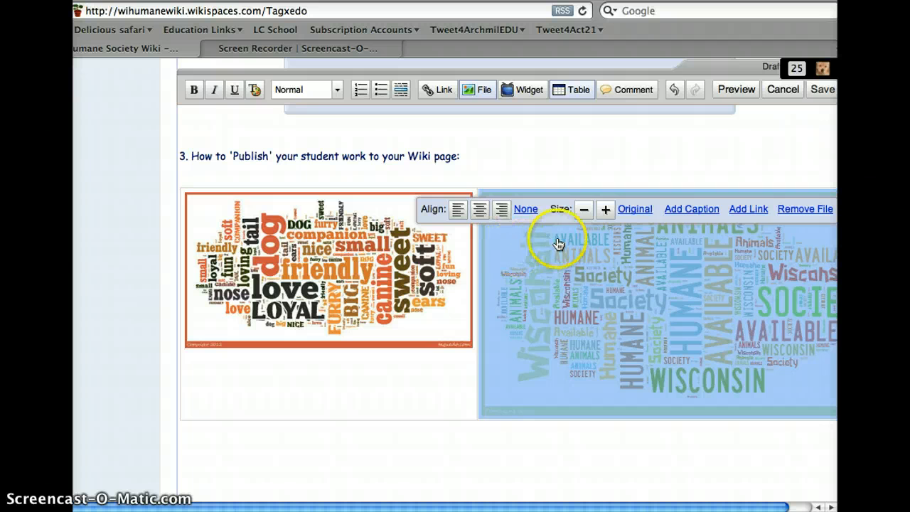
Step: Reduce the whs.jpg word cloud in the second cell by four size steps
{"action": "left_click", "coordinate": [583, 210]}
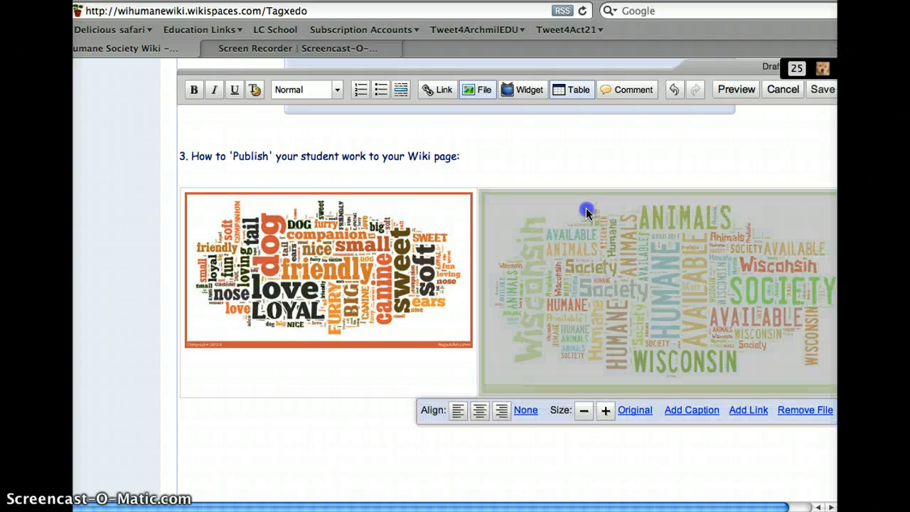
{"action": "left_click", "coordinate": [583, 410]}
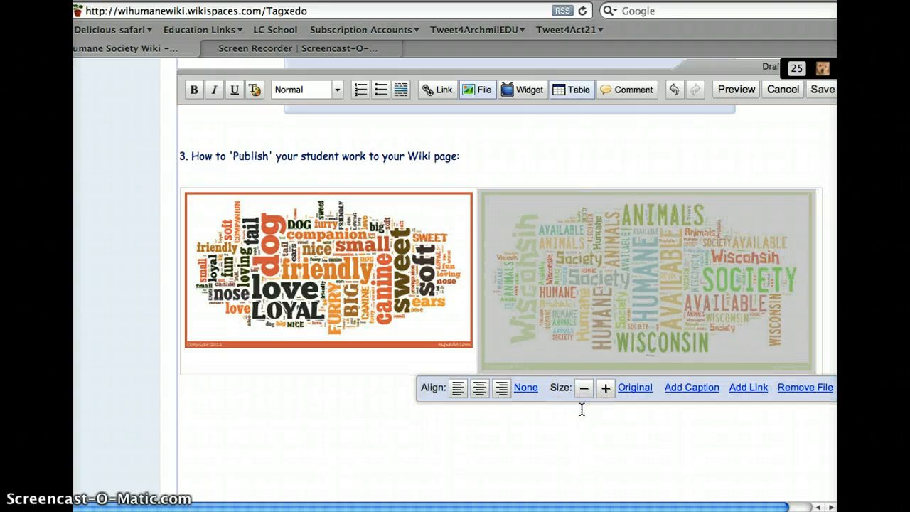
{"action": "left_click", "coordinate": [583, 394]}
{"action": "left_click", "coordinate": [583, 365]}
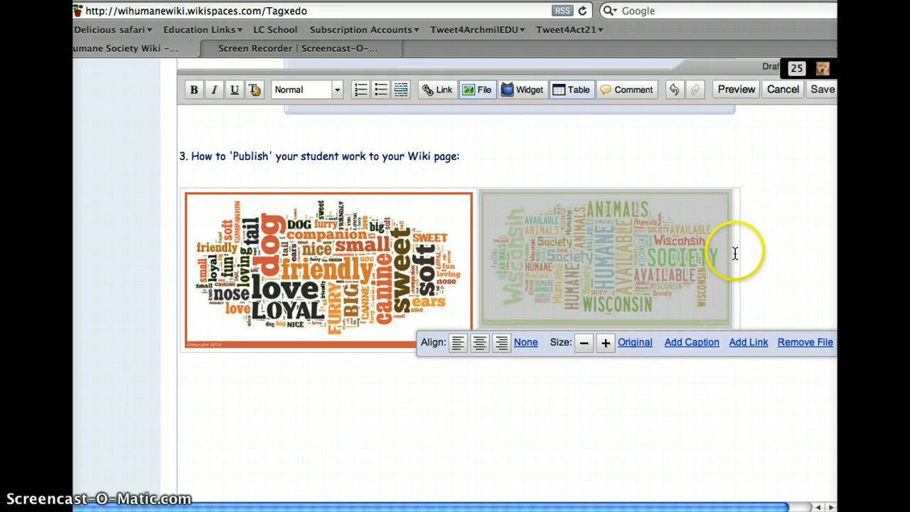
Step: Add a table column to the right of the dog word cloud's column
{"action": "left_click", "coordinate": [478, 205]}
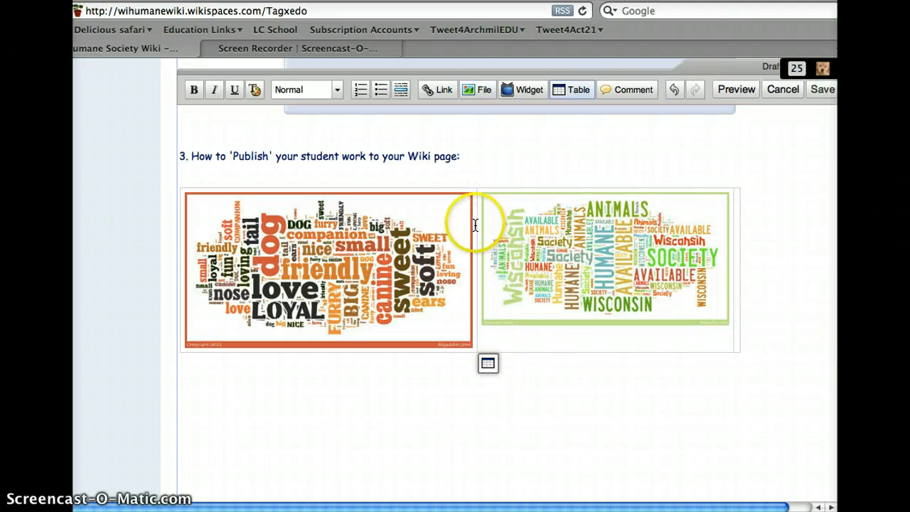
{"action": "left_click", "coordinate": [492, 364]}
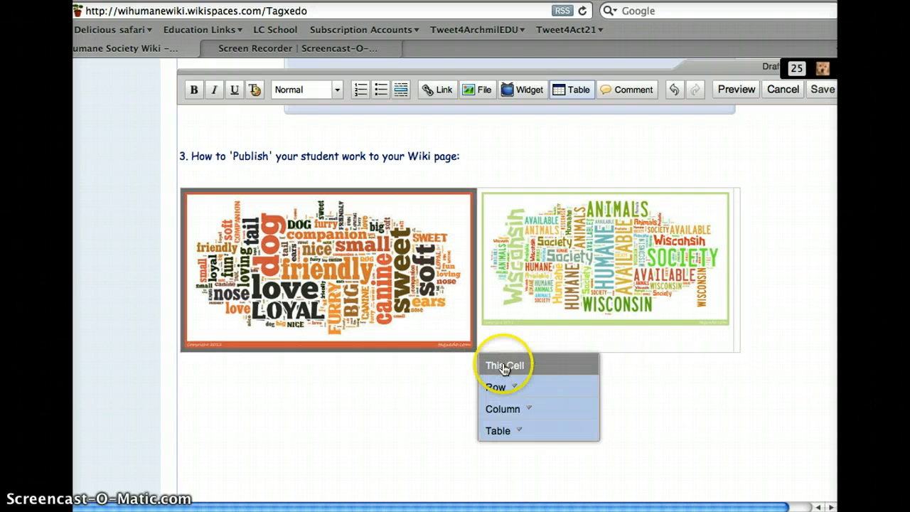
{"action": "left_click", "coordinate": [520, 409]}
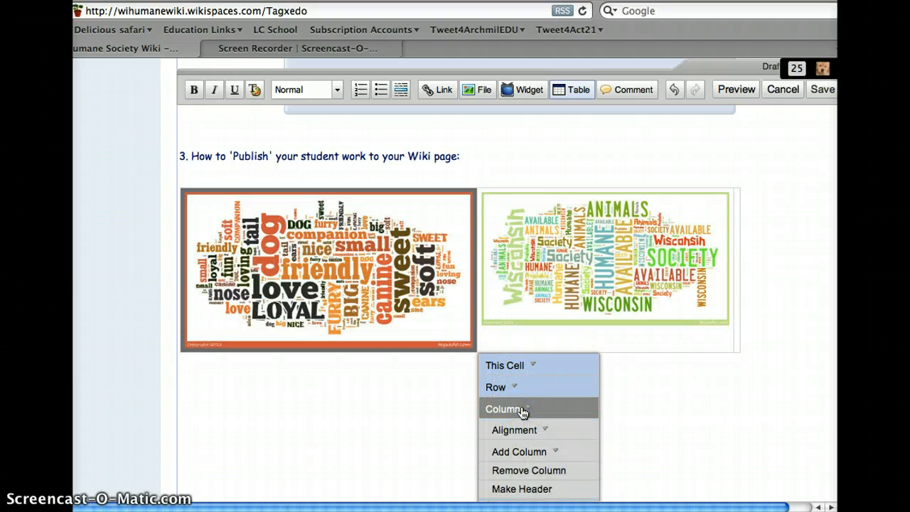
{"action": "left_click", "coordinate": [548, 452]}
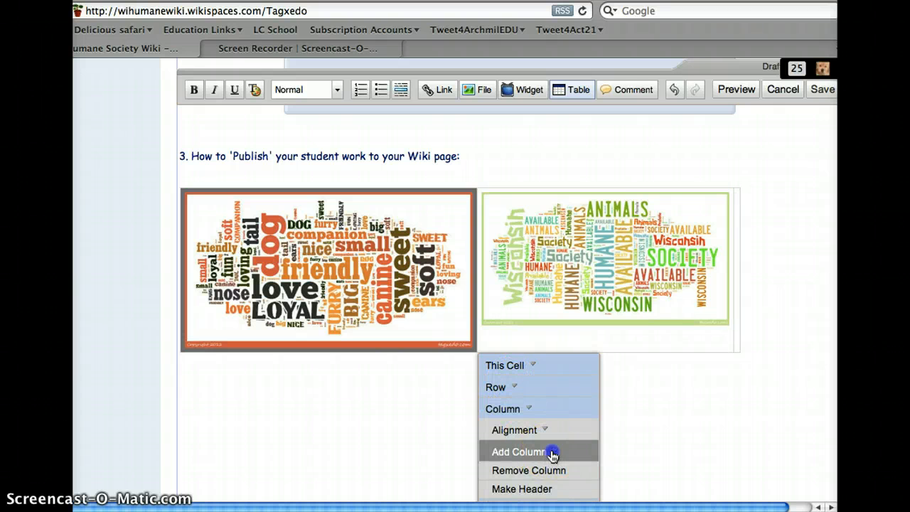
{"action": "scroll", "coordinate": [553, 455], "scroll_direction": "down", "scroll_amount": 3}
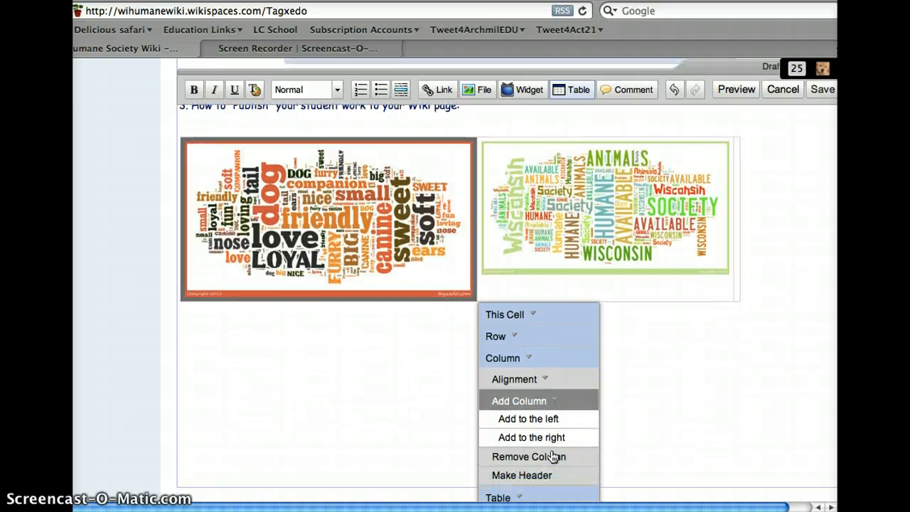
{"action": "left_click", "coordinate": [558, 425]}
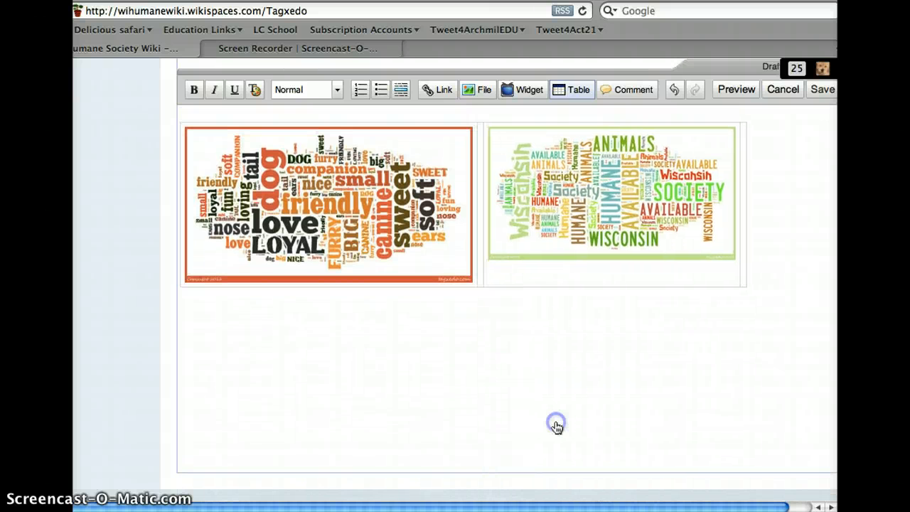
Step: Enter the label "Image by:" above the Wisconsin Humane Society word cloud in its table cell
{"action": "left_click", "coordinate": [483, 226]}
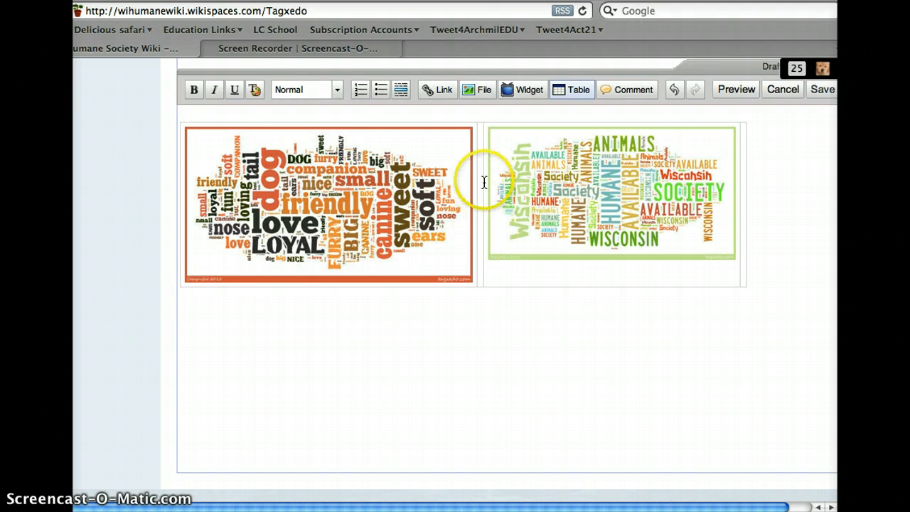
{"action": "left_click", "coordinate": [484, 138]}
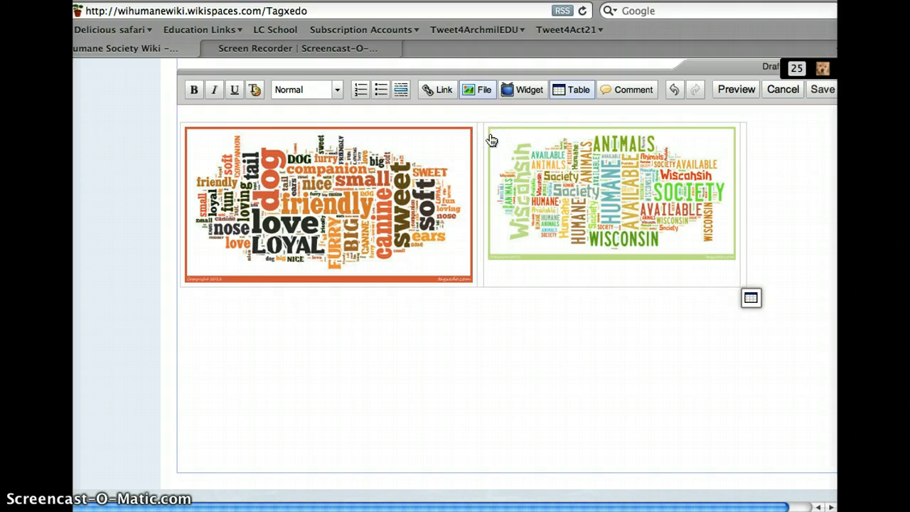
{"action": "type", "text": "Image by:"}
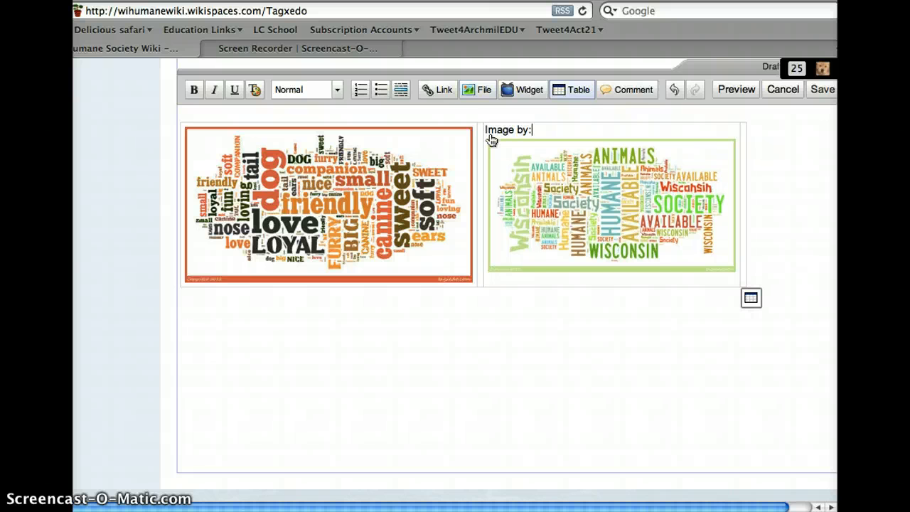
Step: Enter "Image by:" in the narrow last table cell beside the whs word cloud, with the two words separated
{"action": "left_click", "coordinate": [744, 140]}
{"action": "type", "text": "Imageby"}
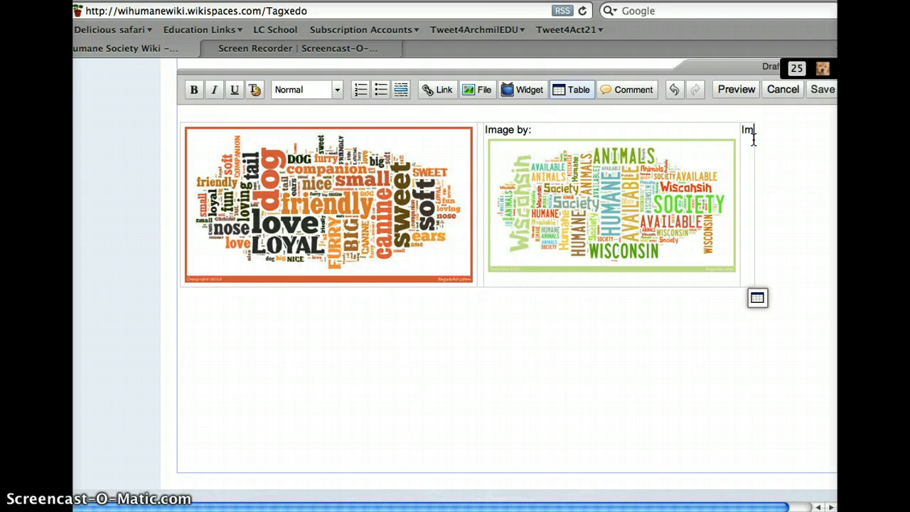
{"action": "key", "text": "BackSpace"}
{"action": "key", "text": "BackSpace"}
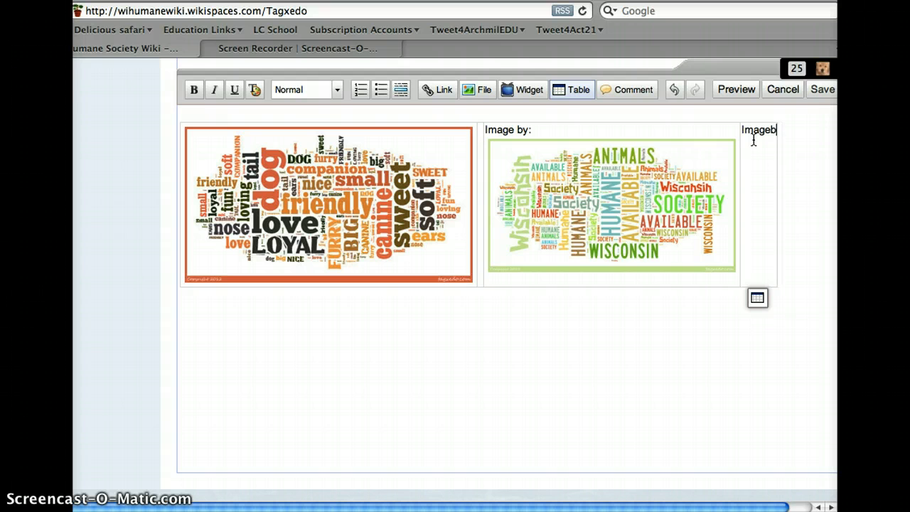
{"action": "type", "text": "by"}
{"action": "key", "text": "BackSpace"}
{"action": "key", "text": "BackSpace"}
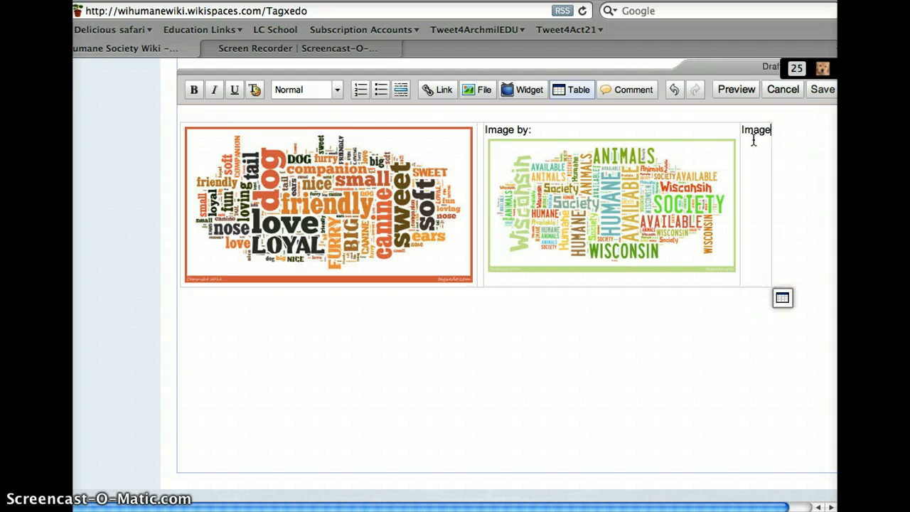
{"action": "type", "text": "by::"}
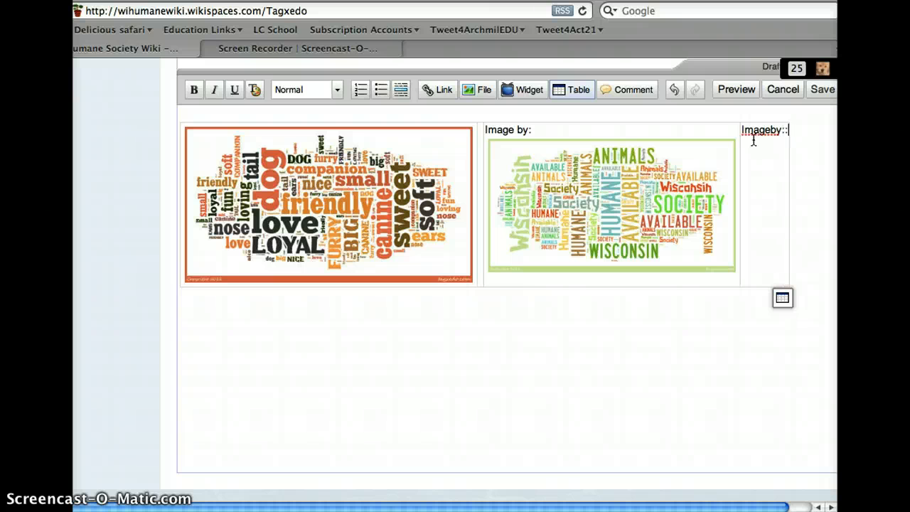
{"action": "key", "text": "BackSpace"}
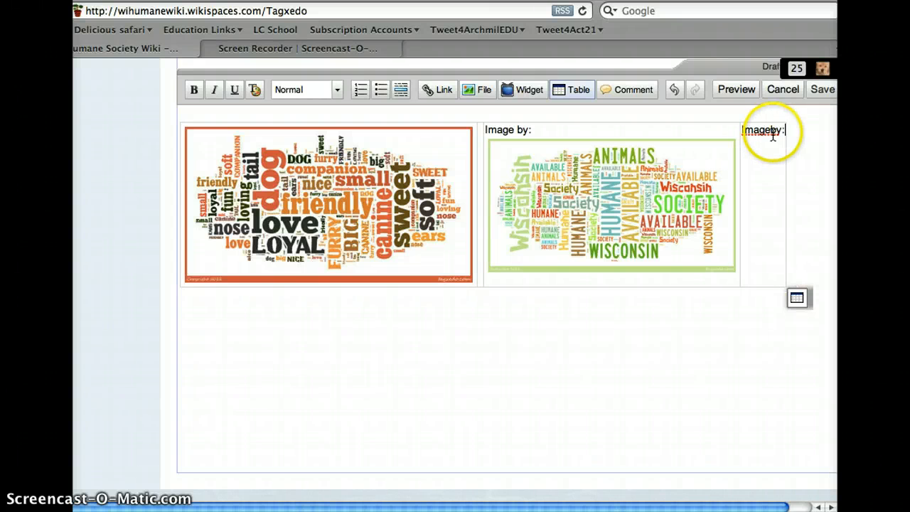
{"action": "left_click", "coordinate": [772, 134]}
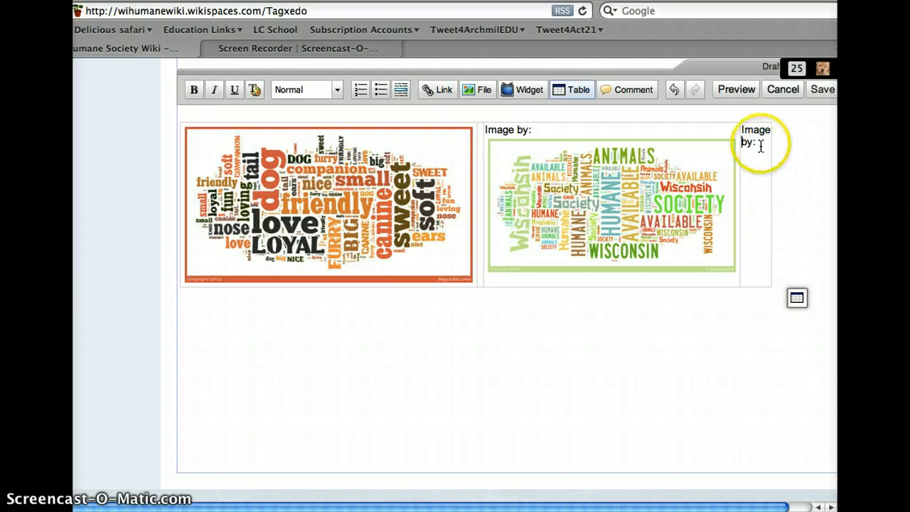
{"action": "left_click", "coordinate": [762, 144]}
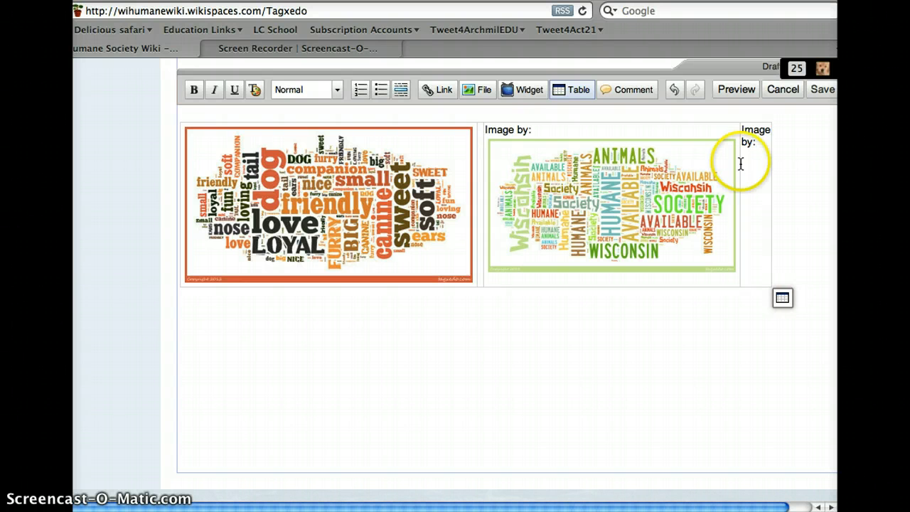
Step: Enter the label "Image by:" above the dog word cloud in the first table cell
{"action": "left_click", "coordinate": [184, 141]}
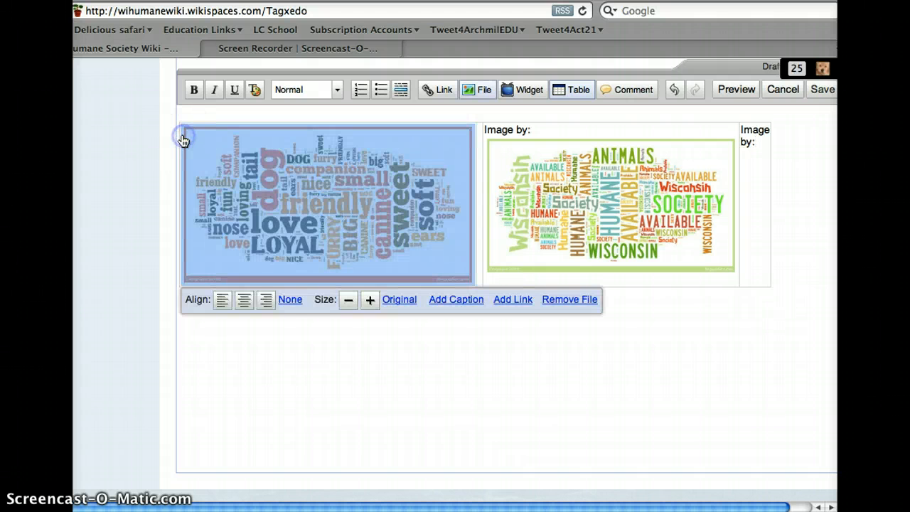
{"action": "left_click", "coordinate": [181, 140]}
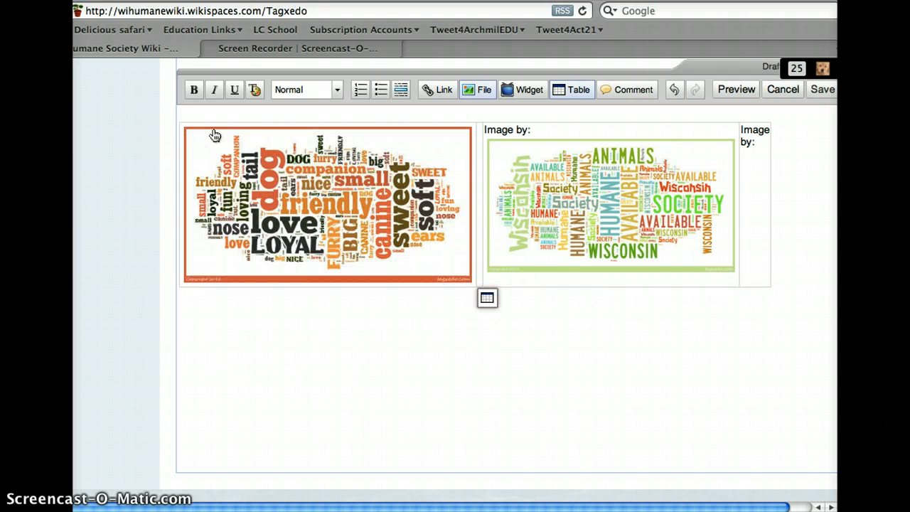
{"action": "type", "text": "Image by:"}
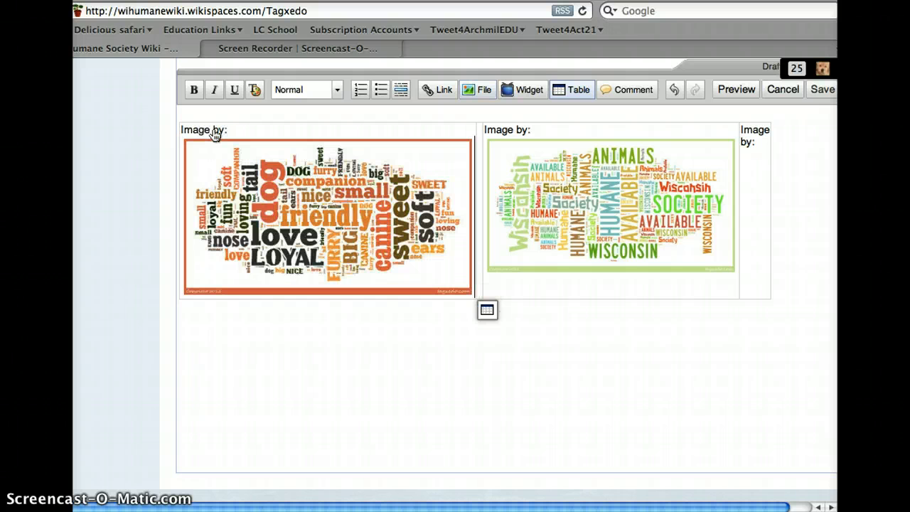
{"action": "left_click", "coordinate": [381, 145]}
Step: Examine the layout of the word-cloud table and its "Image by:" labels beneath the publishing heading
{"action": "scroll", "coordinate": [698, 149], "scroll_direction": "right", "scroll_amount": 2}
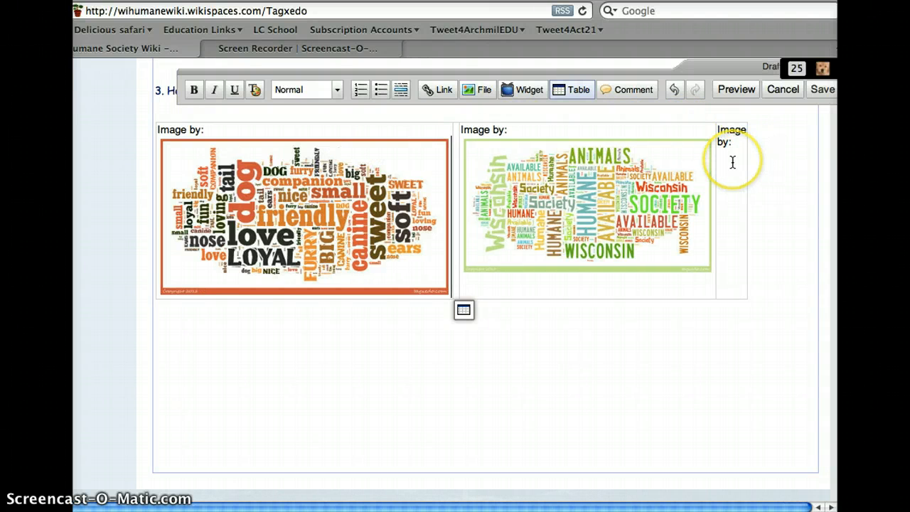
{"action": "scroll", "coordinate": [734, 214], "scroll_direction": "up", "scroll_amount": 3}
{"action": "scroll", "coordinate": [732, 162], "scroll_direction": "up", "scroll_amount": 1}
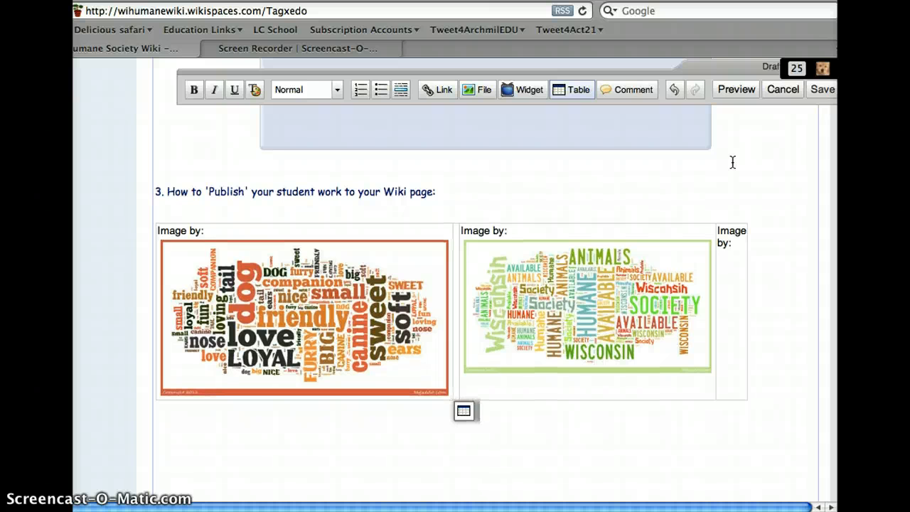
{"action": "left_click", "coordinate": [731, 231]}
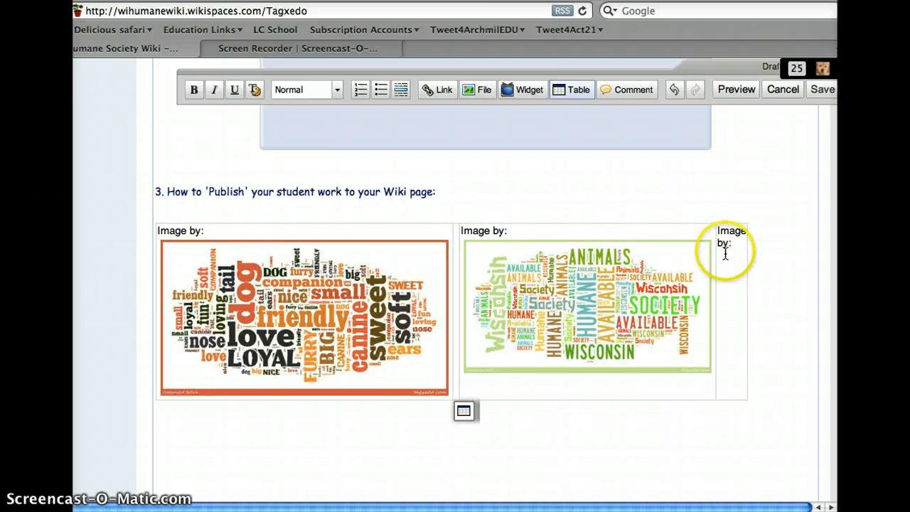
{"action": "scroll", "coordinate": [725, 254], "scroll_direction": "down", "scroll_amount": 5}
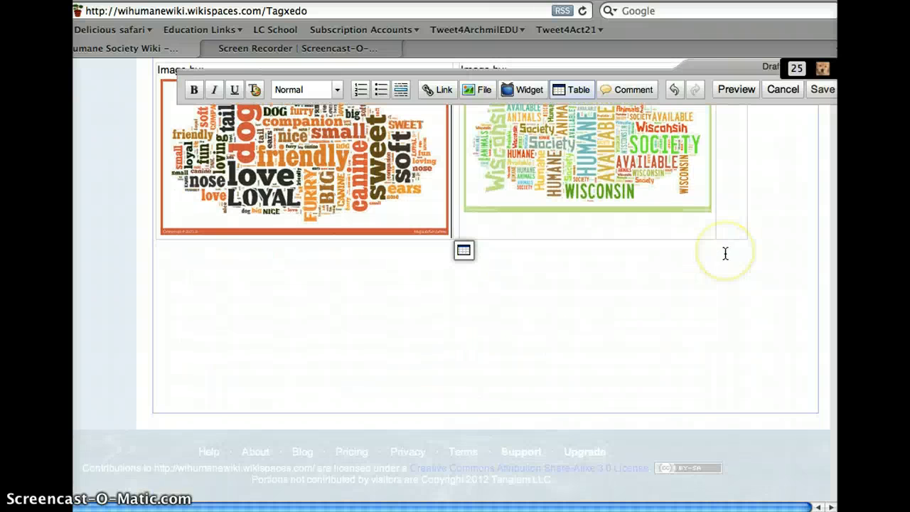
{"action": "scroll", "coordinate": [724, 254], "scroll_direction": "up", "scroll_amount": 3}
{"action": "scroll", "coordinate": [725, 253], "scroll_direction": "up", "scroll_amount": 1}
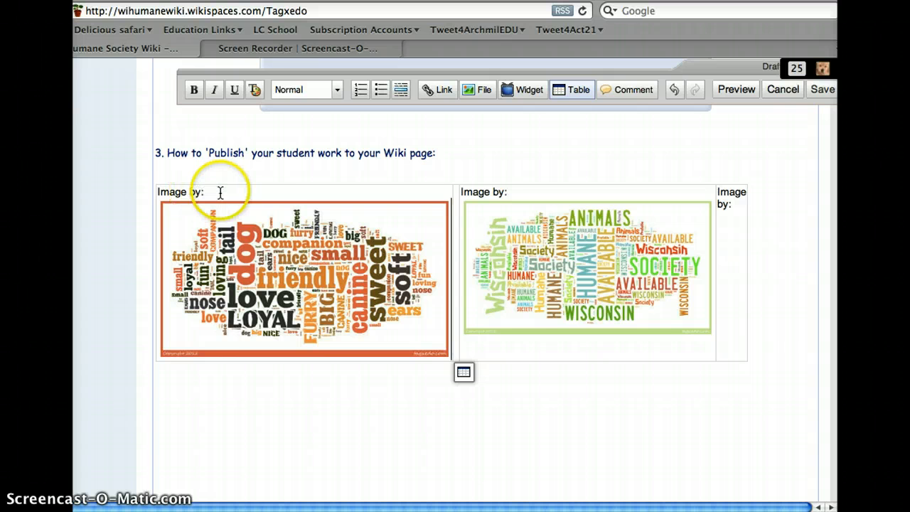
{"action": "scroll", "coordinate": [214, 340], "scroll_direction": "down", "scroll_amount": 1}
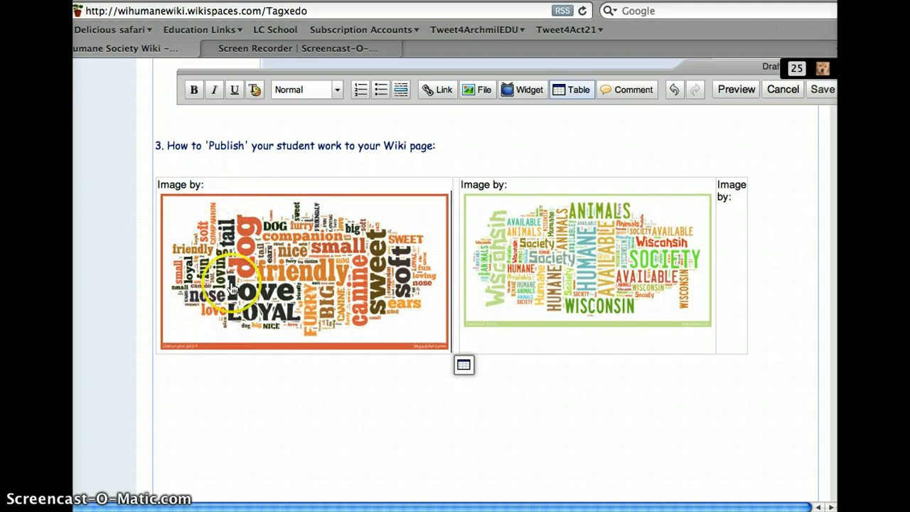